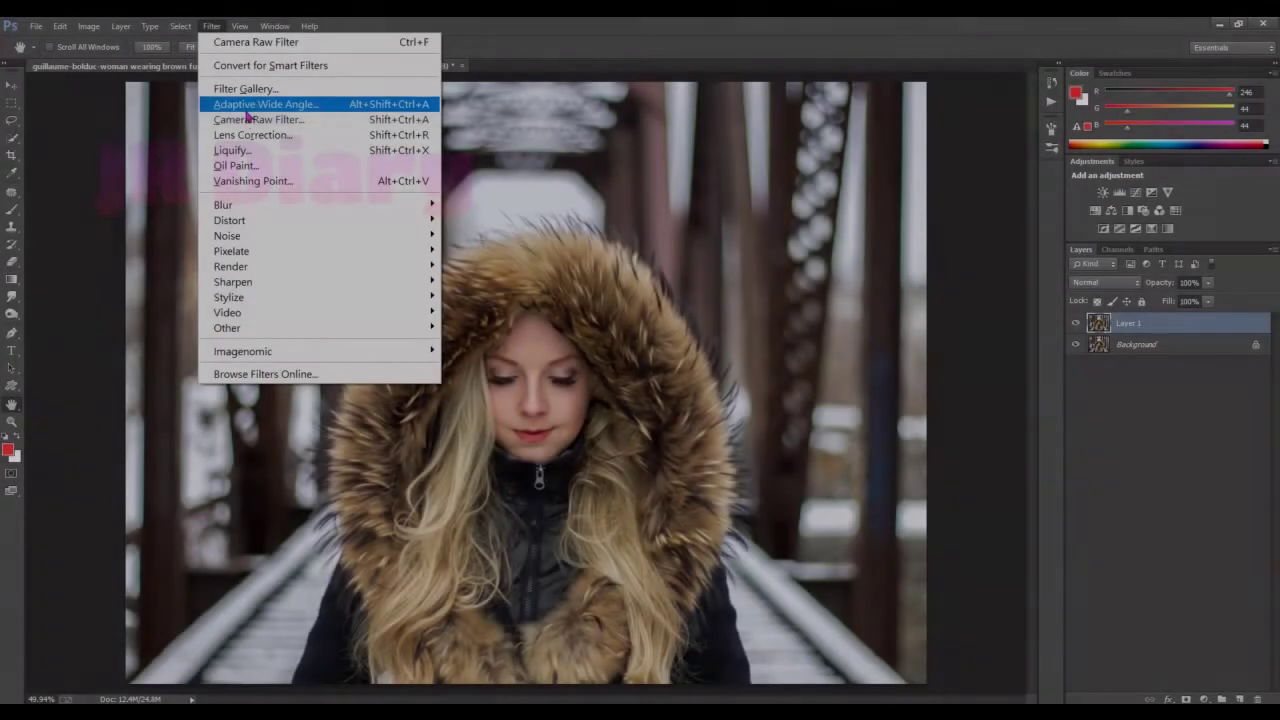
In the Camera Raw Filter, cool the temperature and set Contrast +10, Shadows +33, Blacks +68.
click(250, 119)
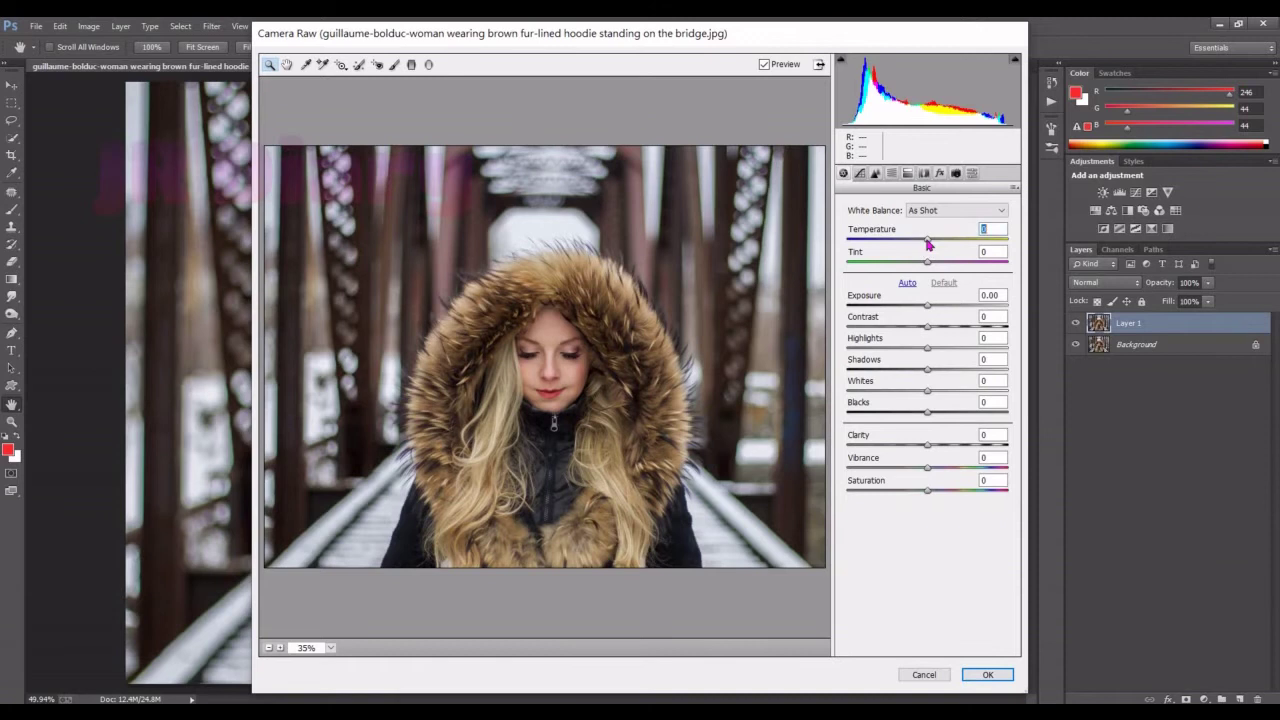
drag(927, 240, 918, 245)
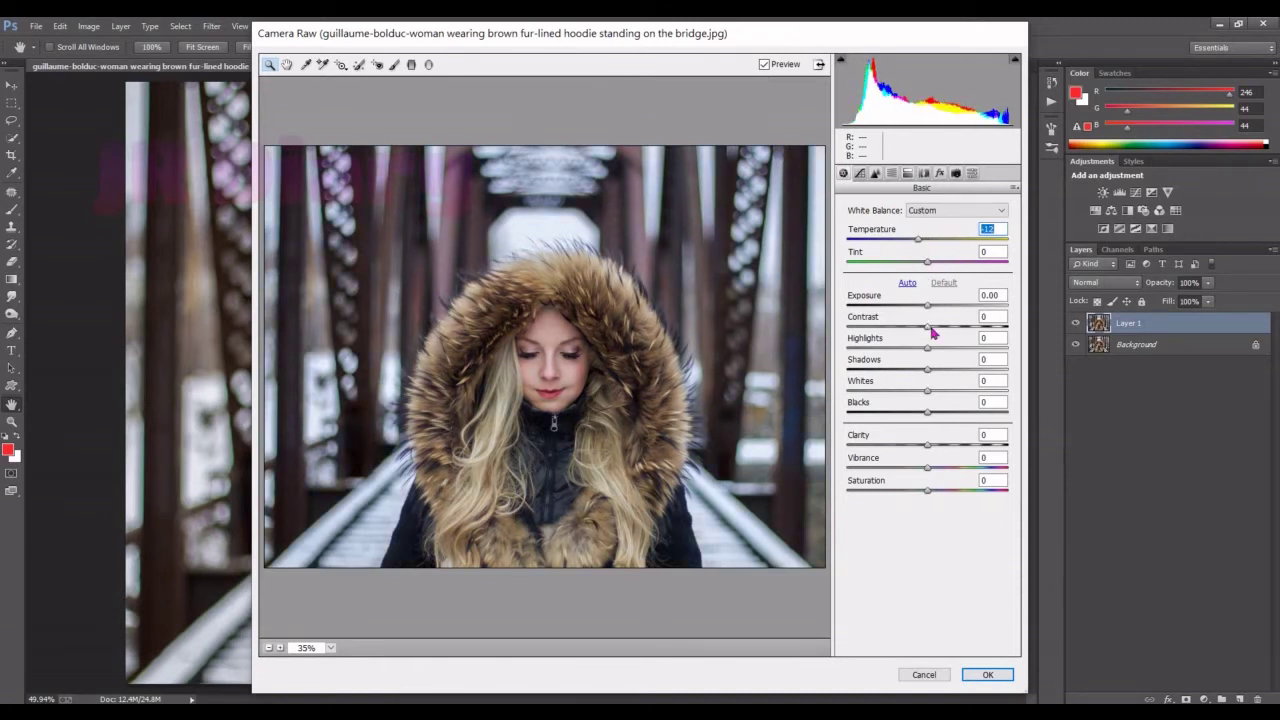
drag(928, 335, 935, 336)
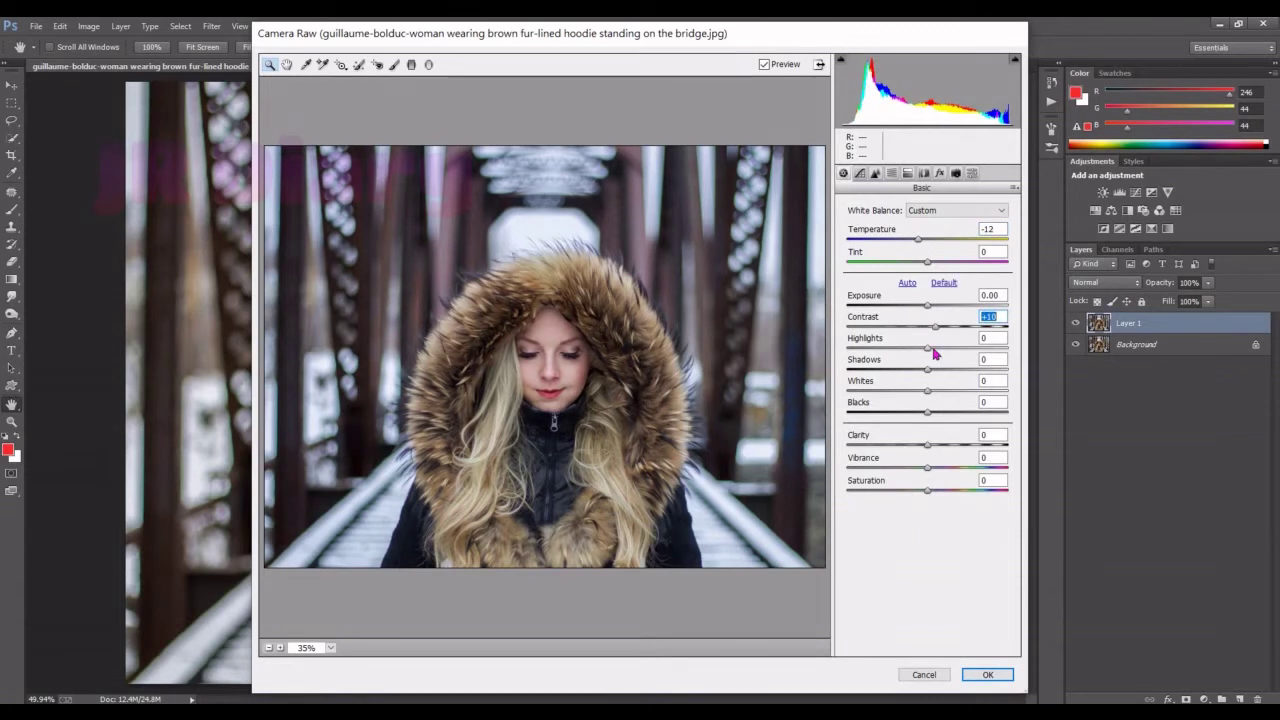
drag(928, 369, 953, 370)
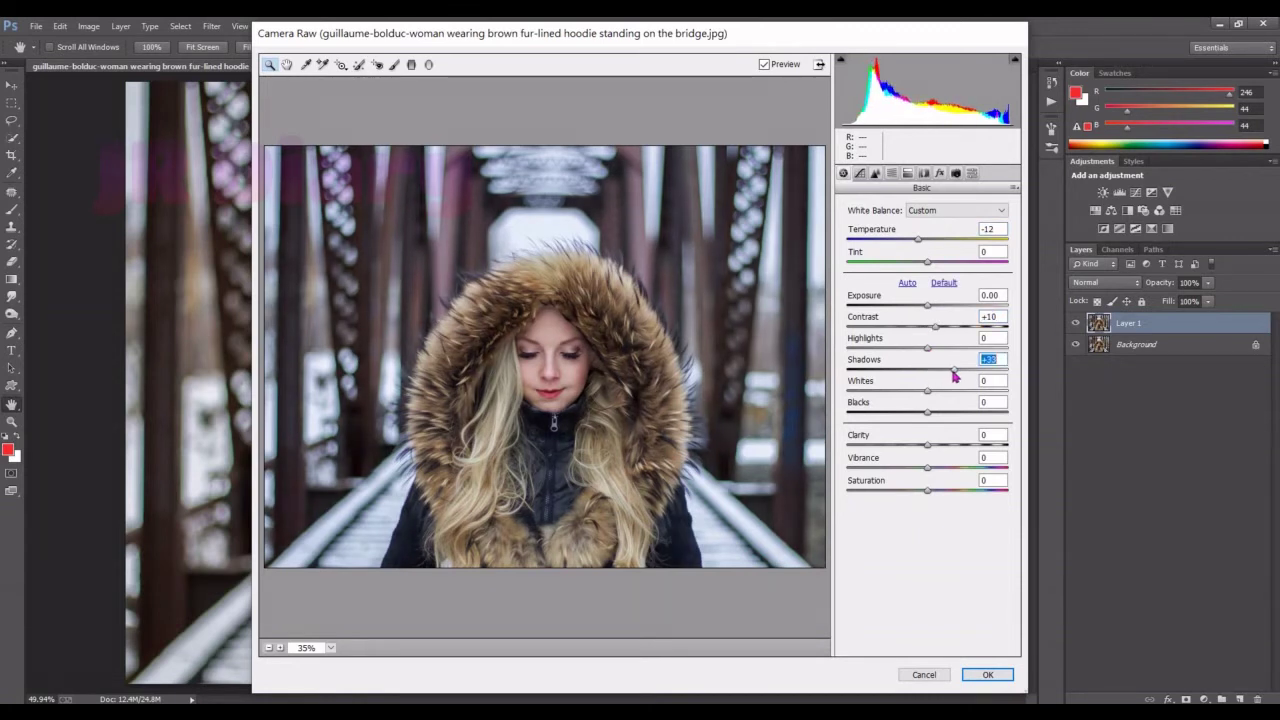
drag(928, 413, 981, 413)
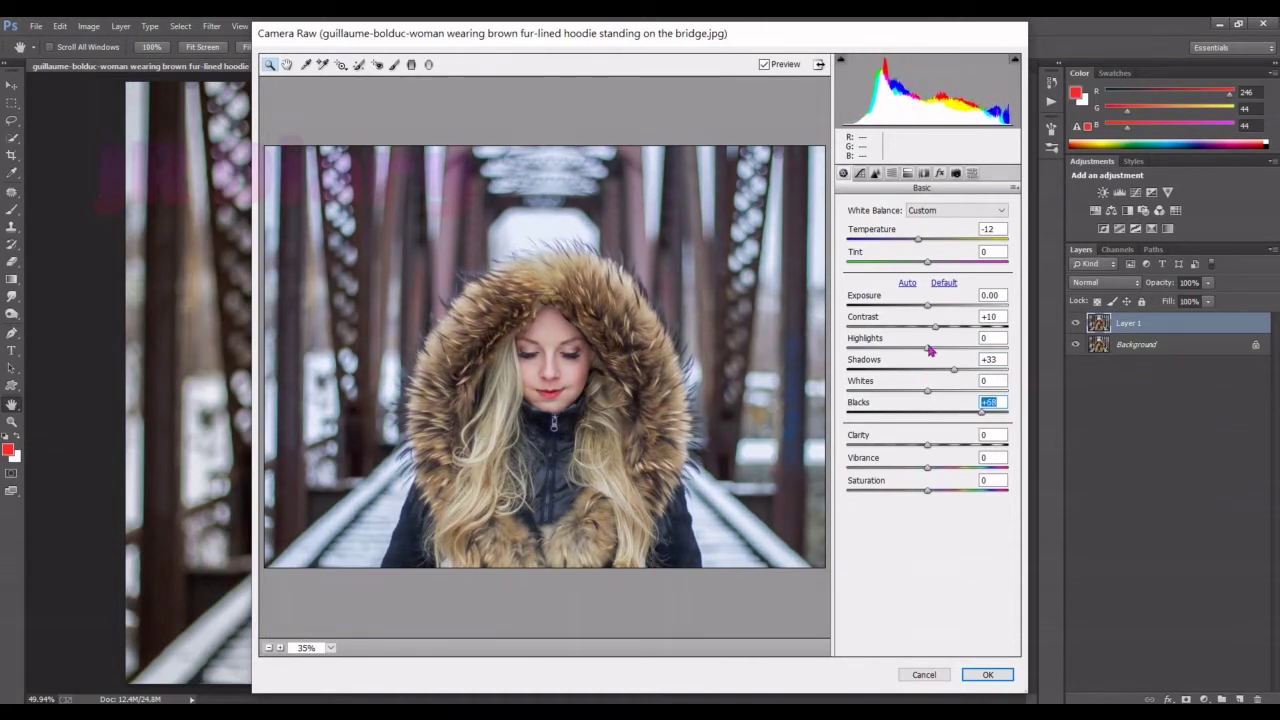
Raise Highlights to +6 and Vibrance to +39, cool Temperature to -19, and lower Saturation slightly.
drag(928, 348, 920, 391)
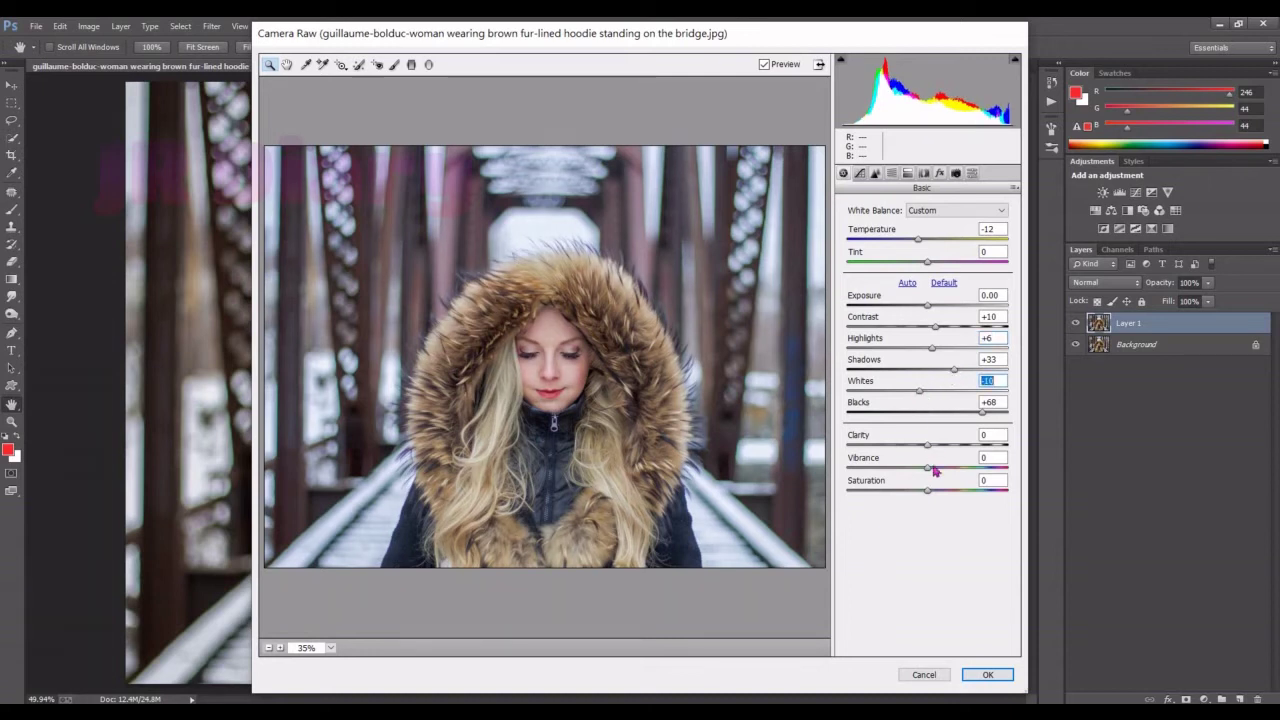
drag(930, 476, 962, 475)
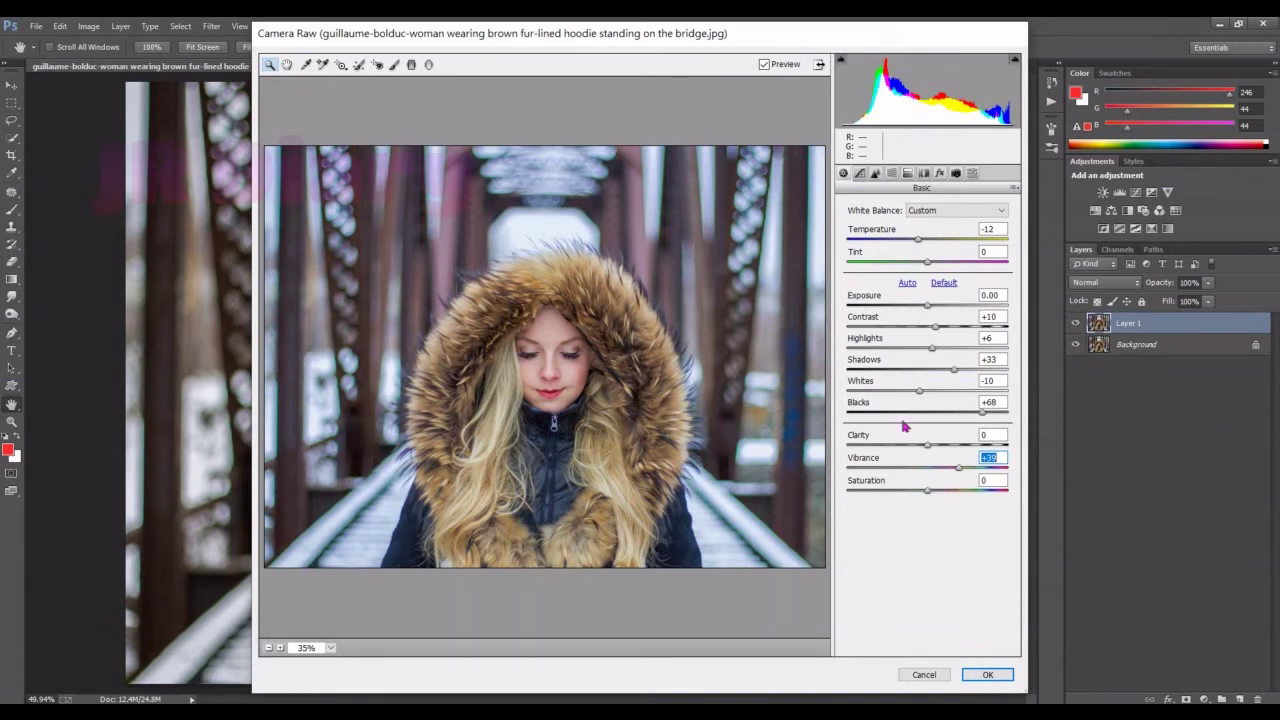
drag(918, 241, 911, 241)
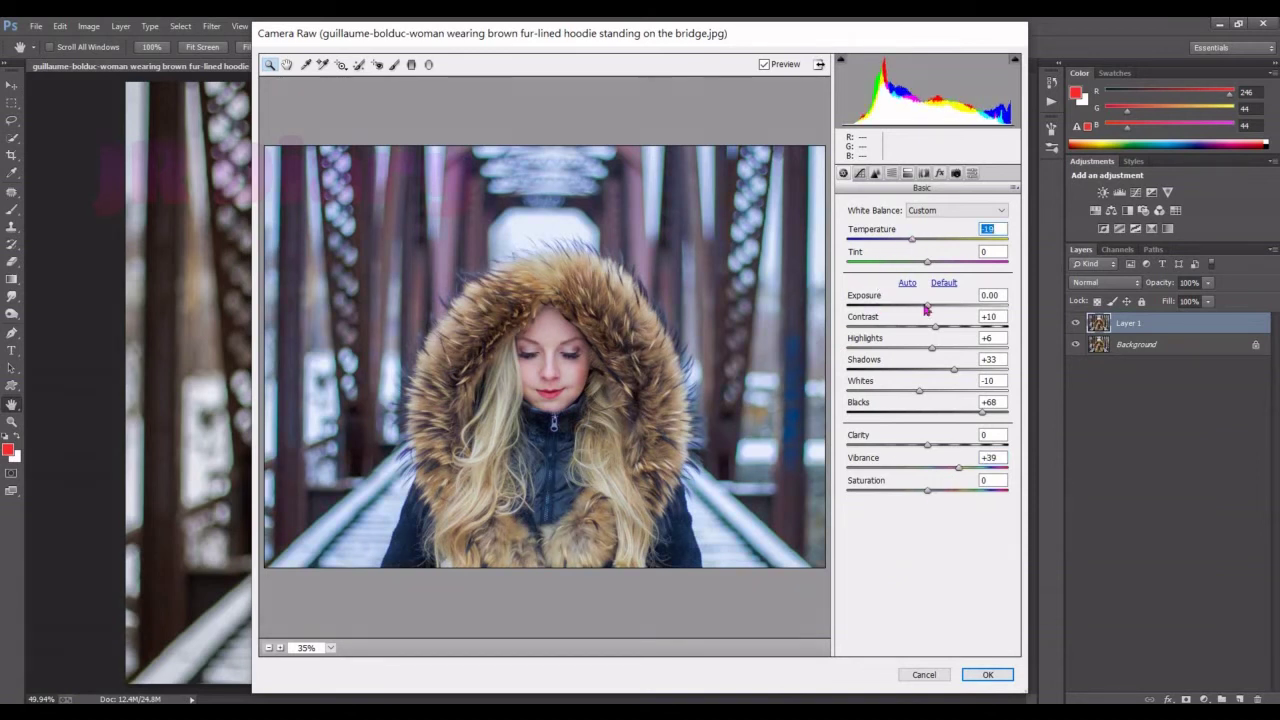
drag(930, 496, 926, 496)
Set luminance noise reduction to 17, then HSL luminance Blues +13 and Yellows -34.
click(859, 173)
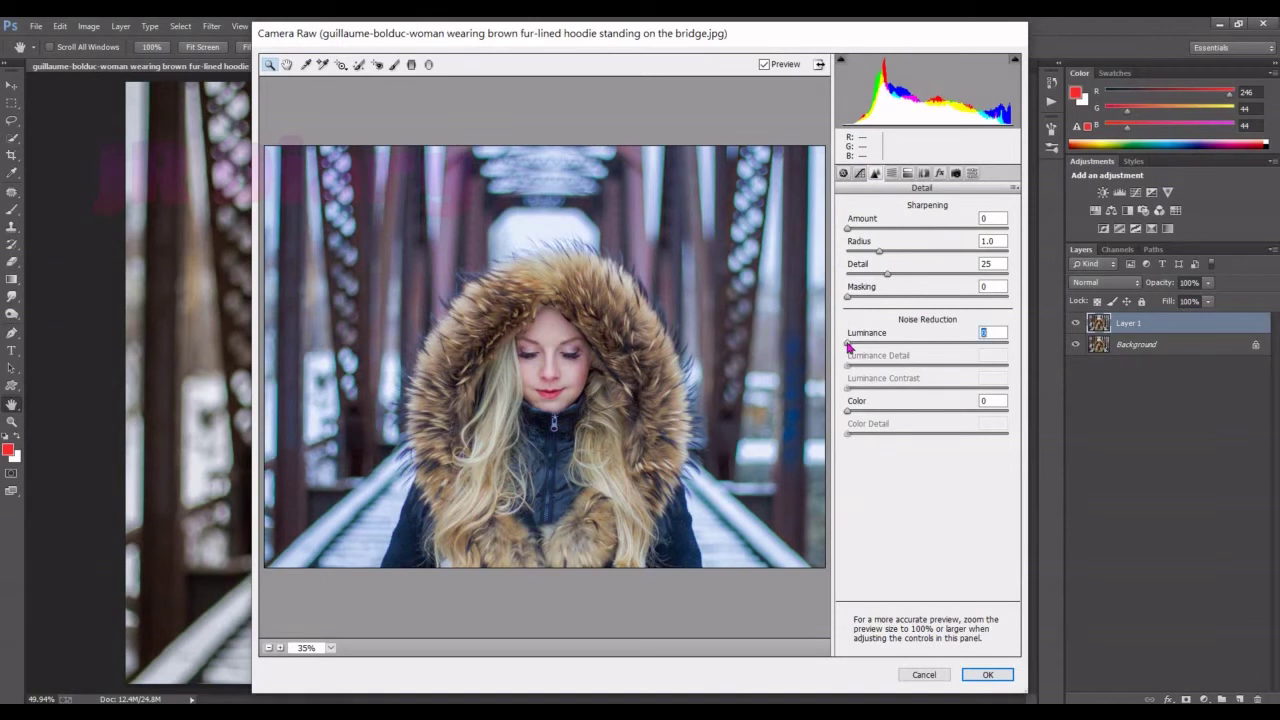
drag(848, 345, 875, 347)
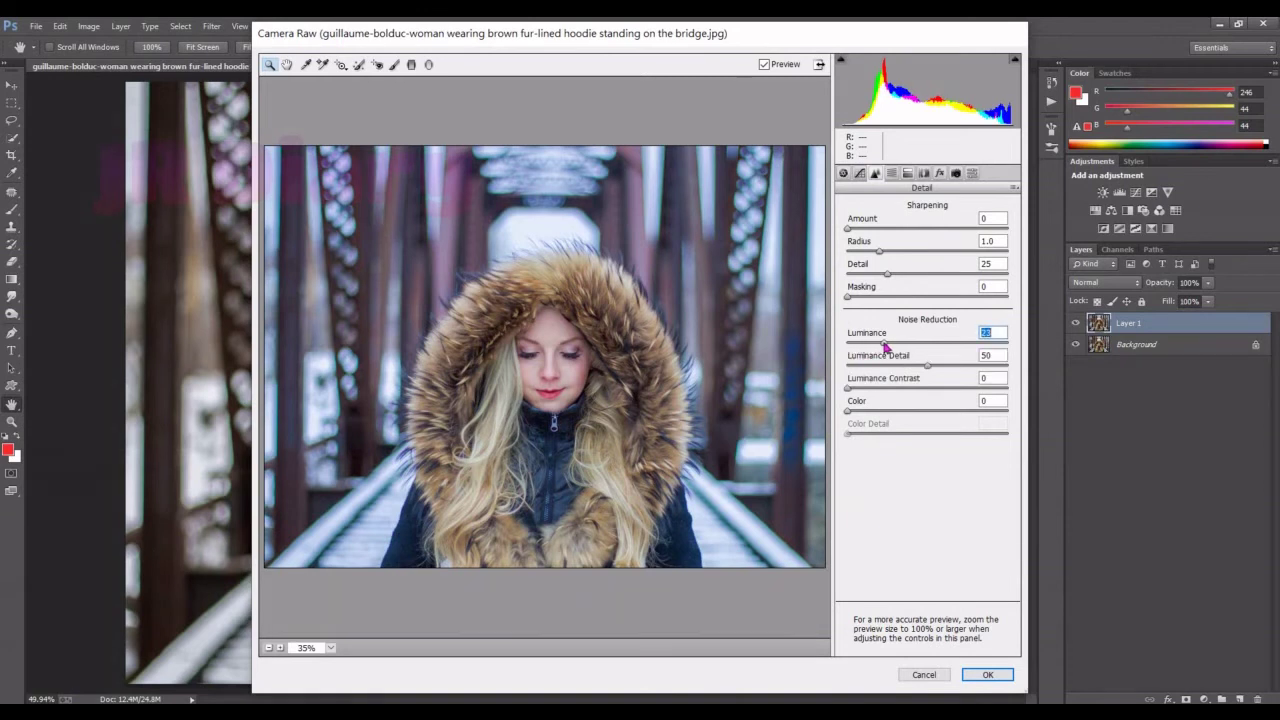
click(891, 173)
click(886, 226)
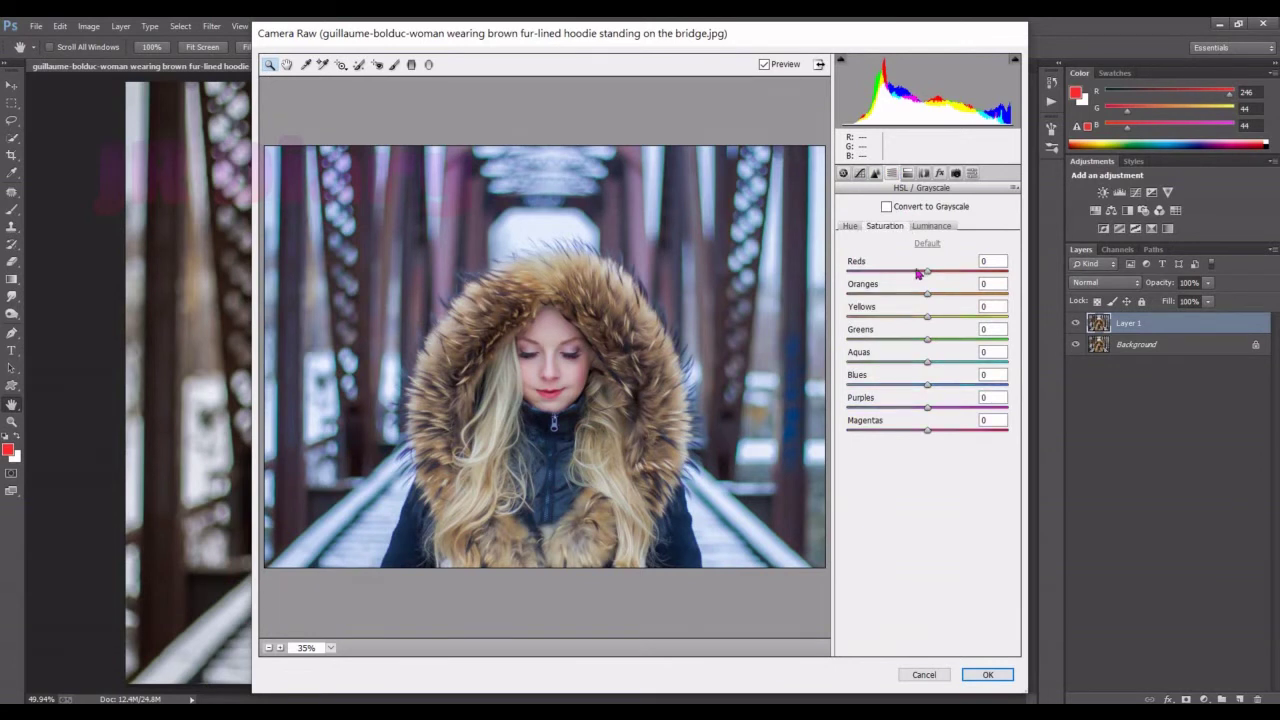
click(930, 227)
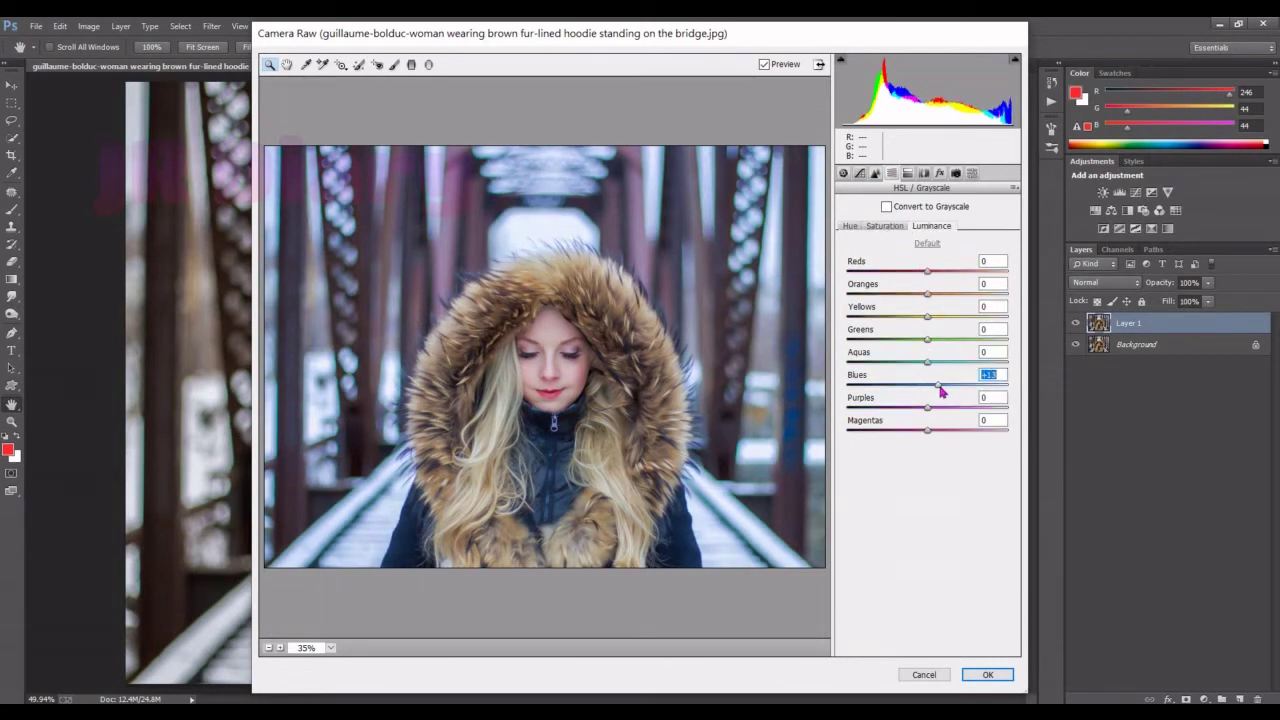
click(938, 386)
mouse_move(928, 318)
mouse_down()
mouse_move(900, 318)
mouse_move(947, 294)
mouse_move(932, 306)
mouse_move(914, 275)
mouse_up()
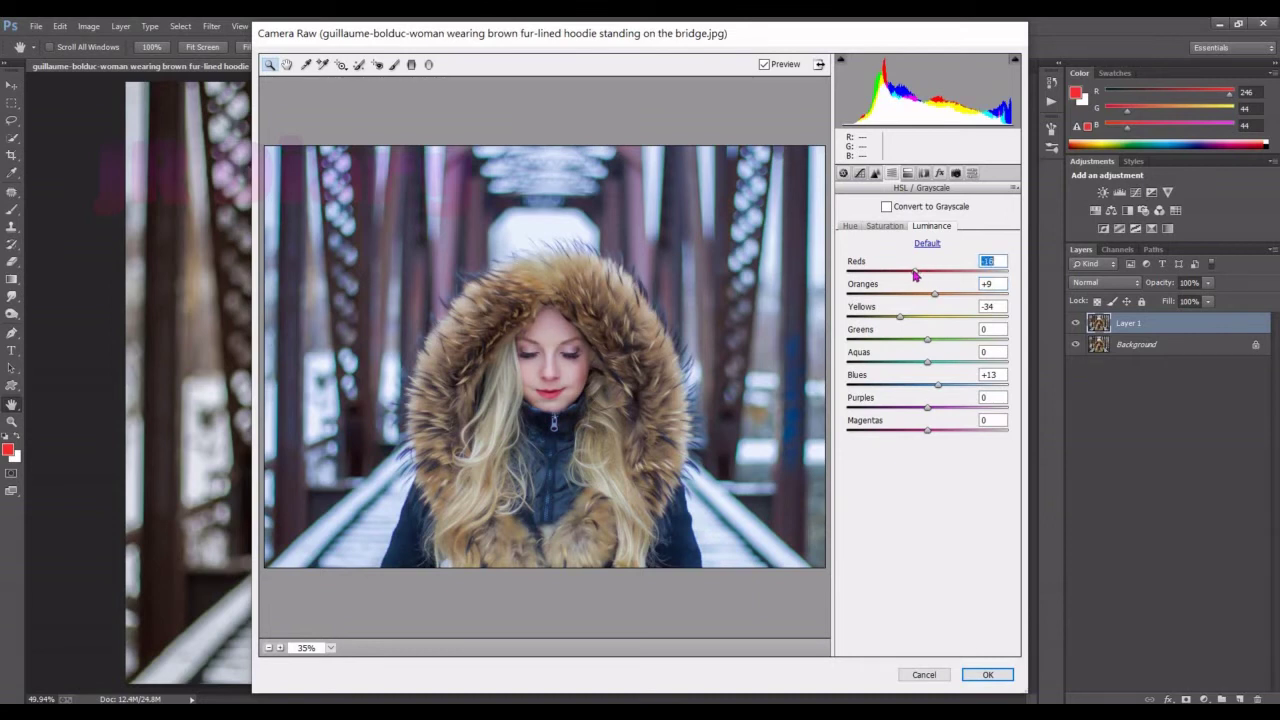
Shift HSL hues to Reds +33, Oranges +18, Yellows +12 and Blues -12.
click(851, 228)
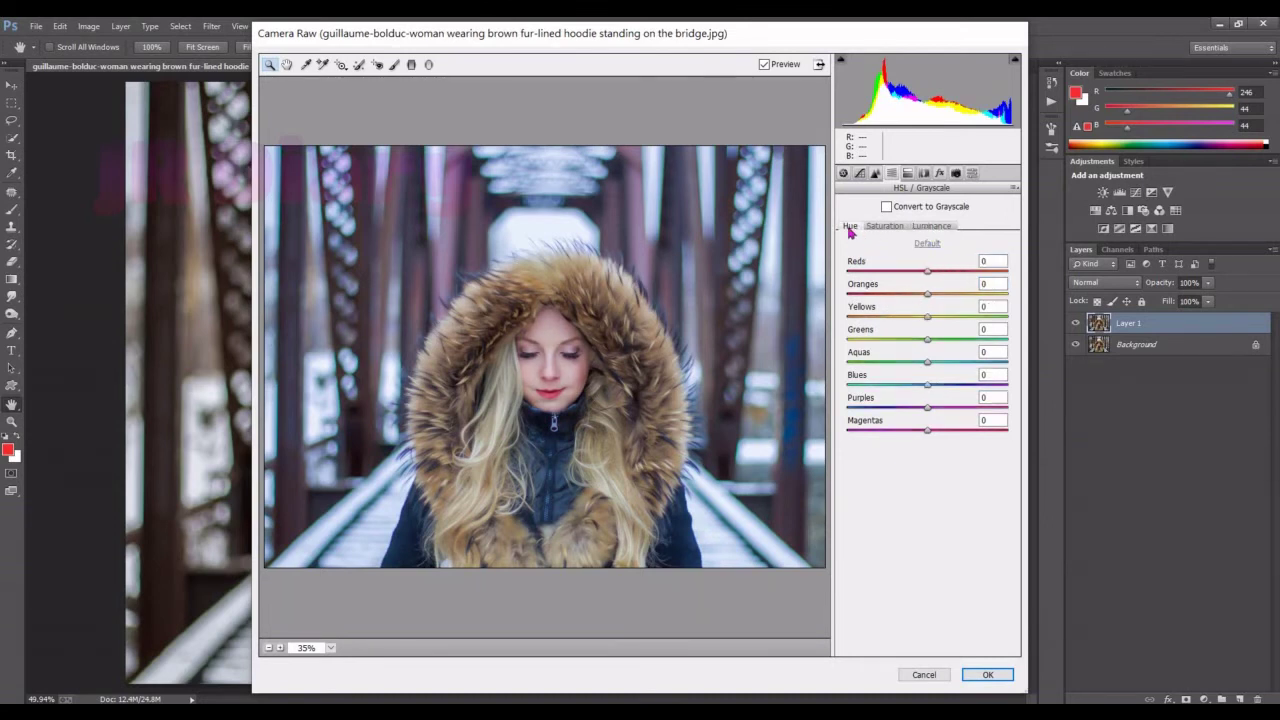
drag(926, 273, 953, 275)
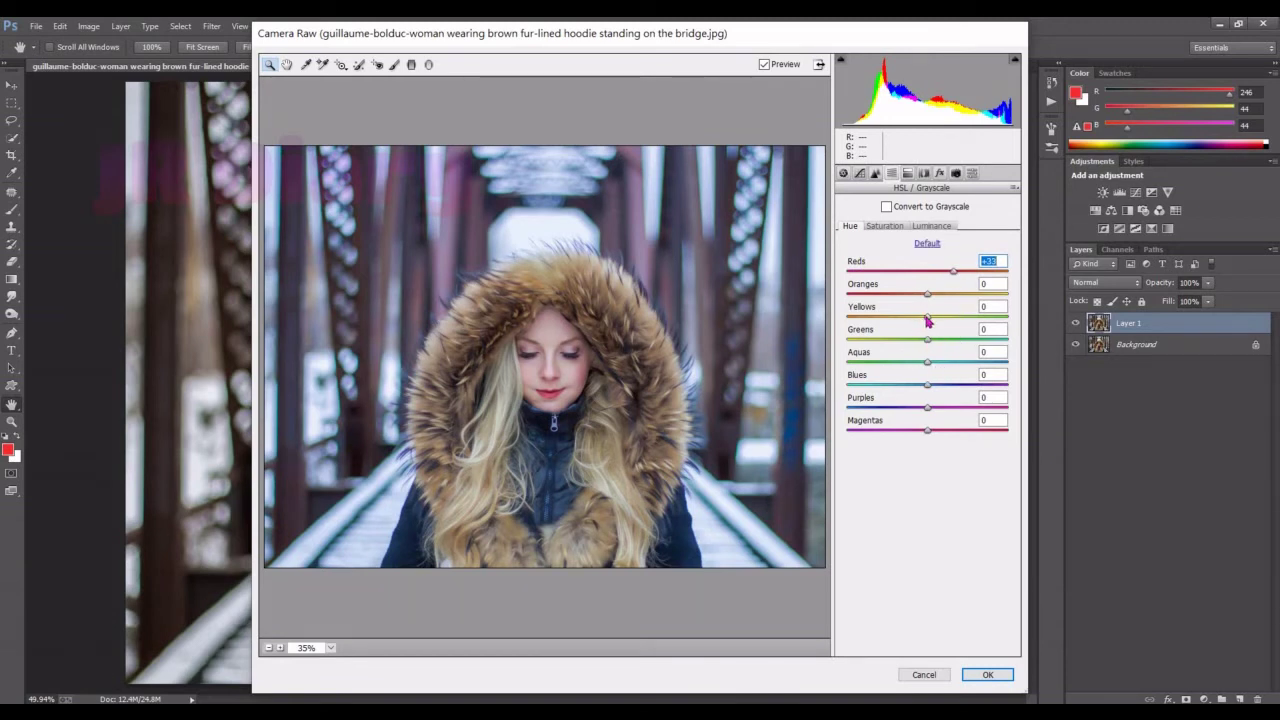
mouse_move(927, 320)
mouse_down()
mouse_move(929, 296)
mouse_move(943, 297)
mouse_up()
drag(926, 388, 917, 388)
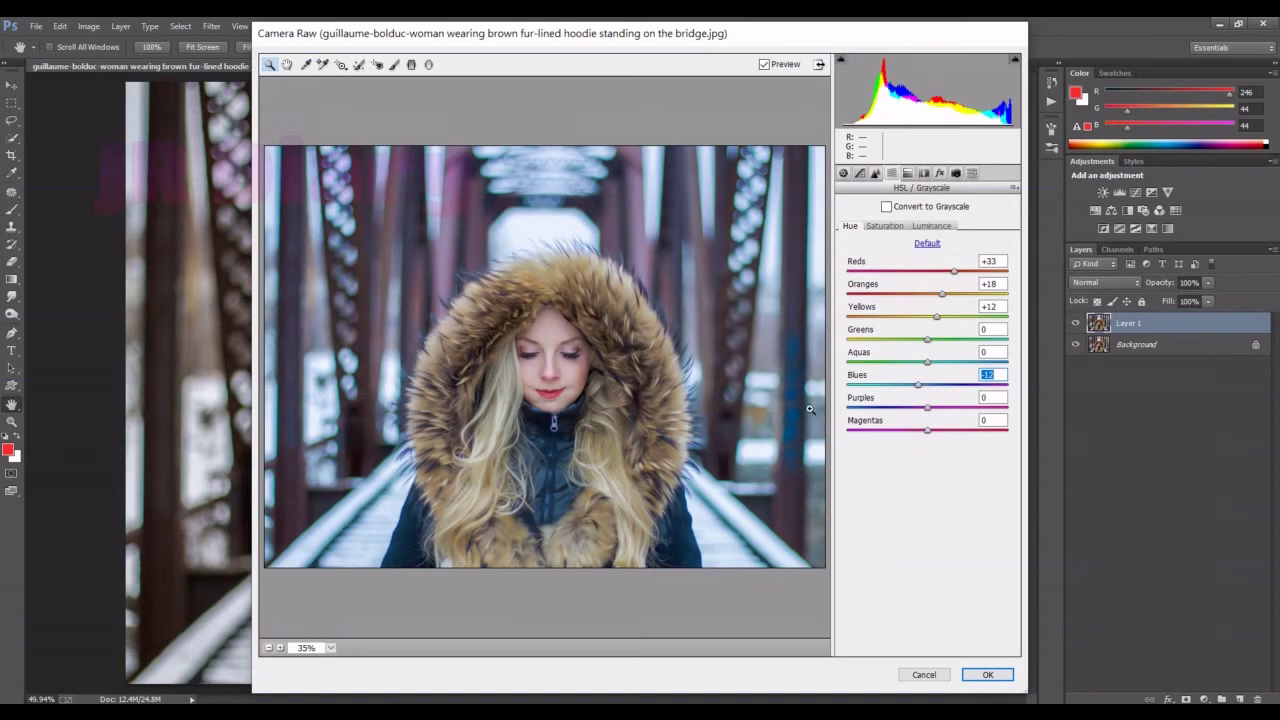
Split-tone the highlights at hue 180, saturation 6, with a slight shadows saturation.
click(908, 174)
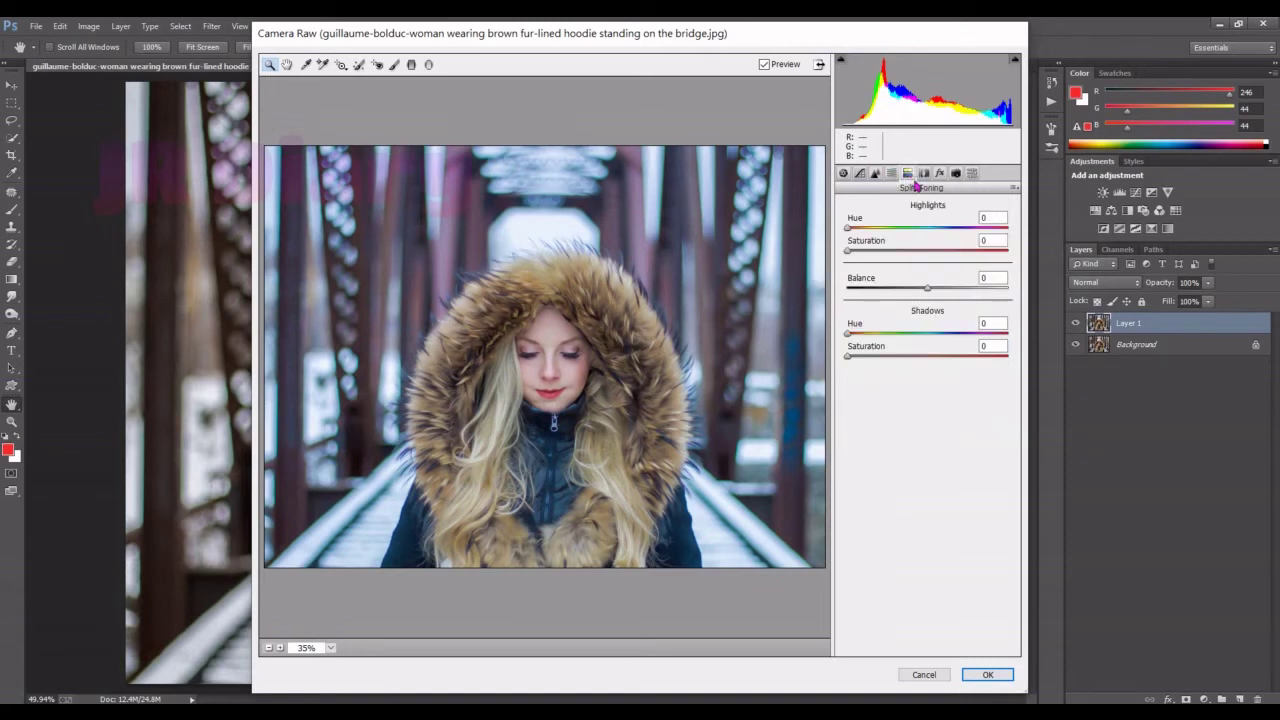
drag(848, 228, 928, 236)
click(849, 252)
drag(851, 256, 859, 256)
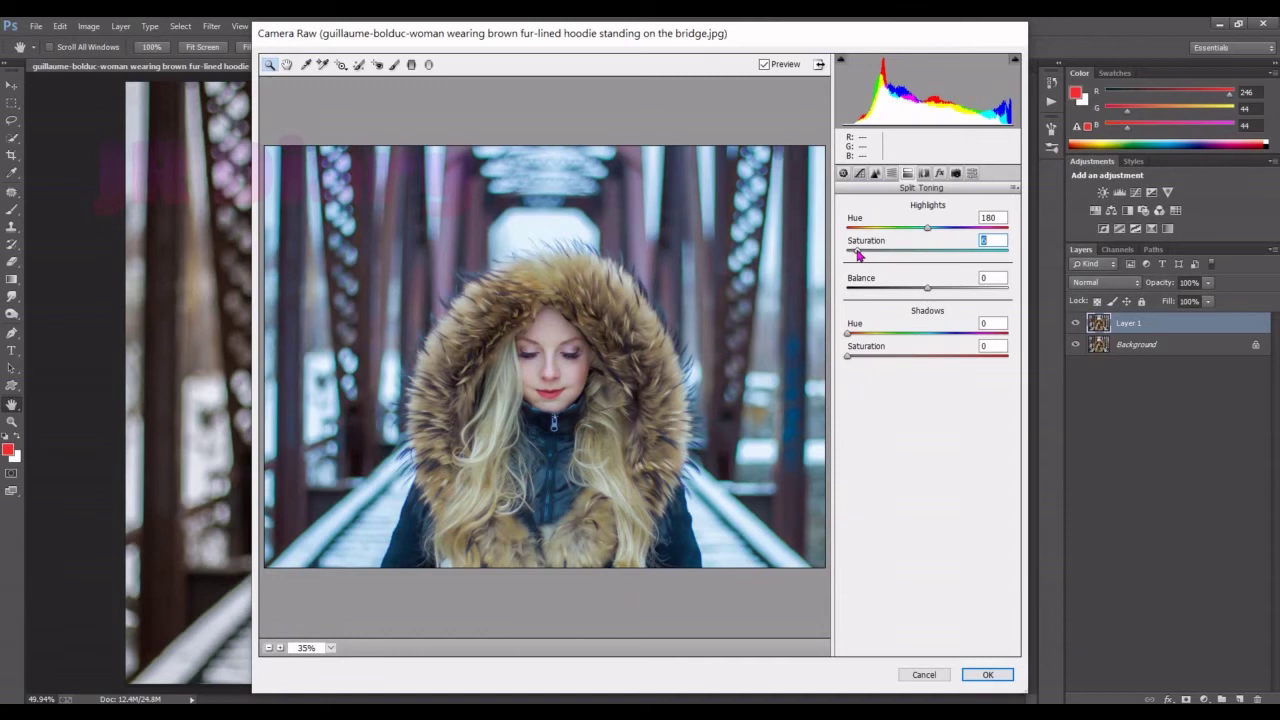
click(851, 359)
drag(853, 360, 855, 362)
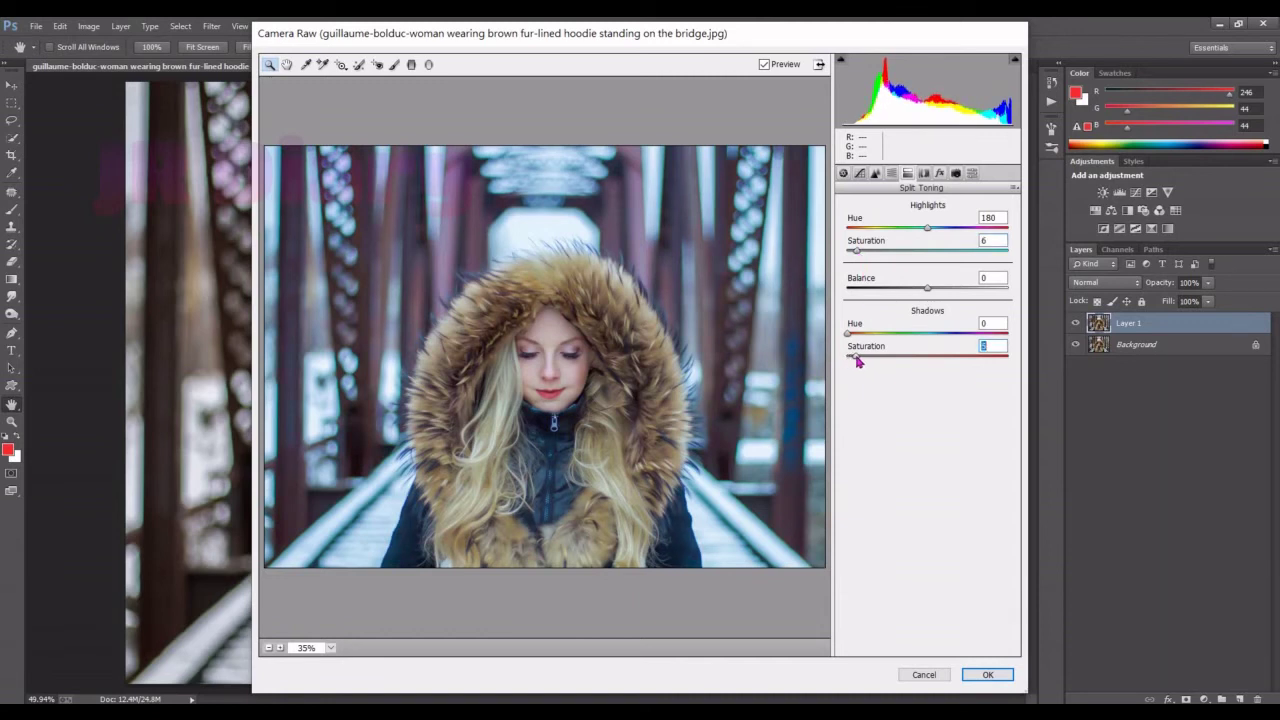
Add a post-crop vignette with Amount -24.
click(923, 173)
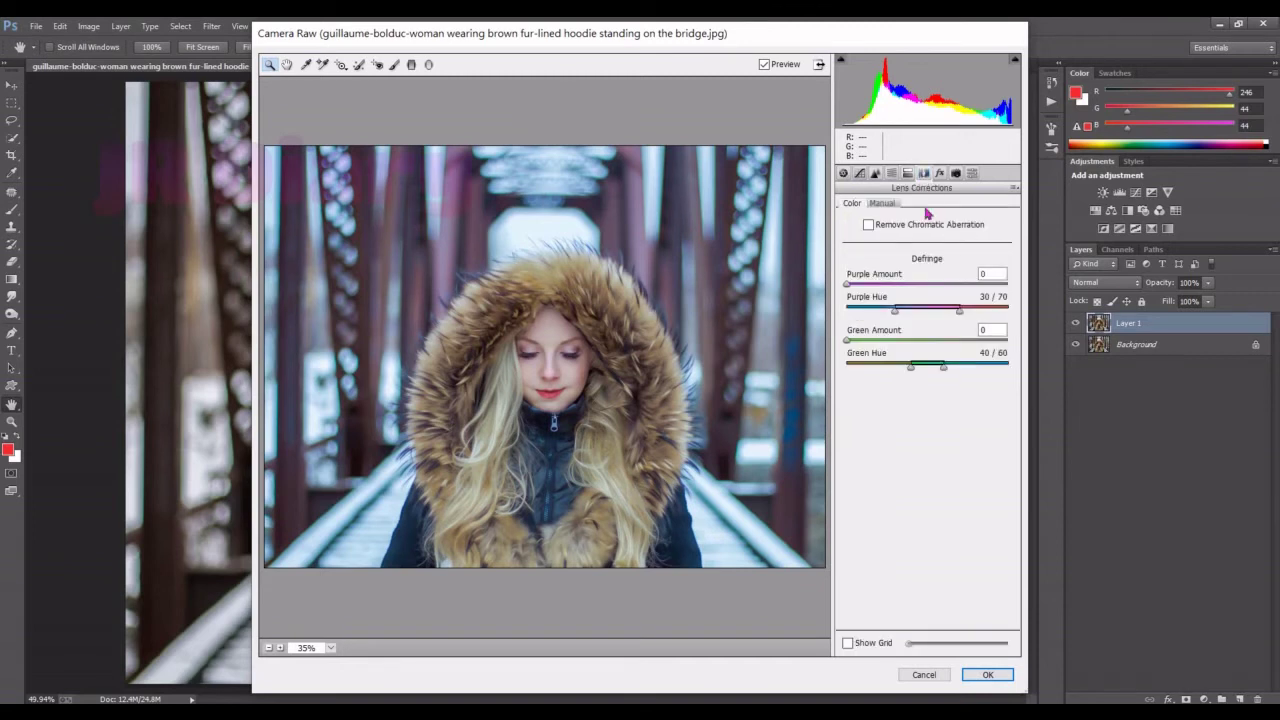
click(939, 173)
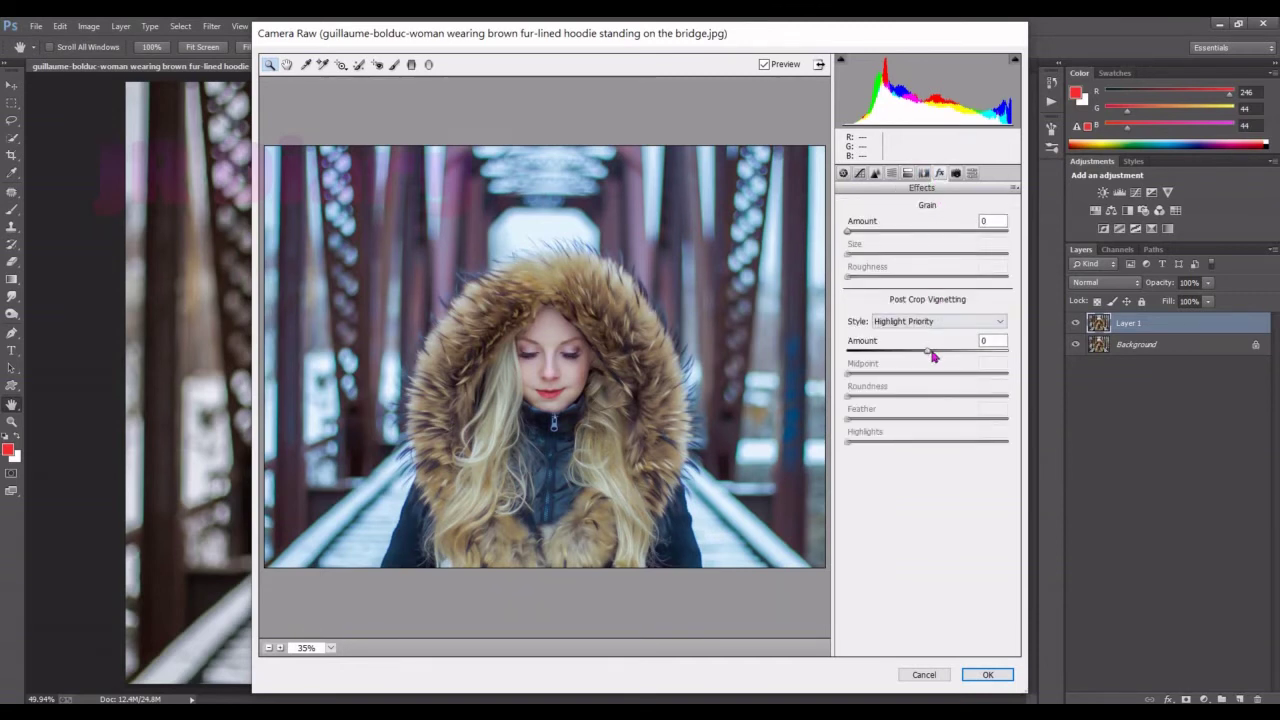
mouse_move(931, 356)
mouse_down()
mouse_move(912, 358)
mouse_move(902, 383)
mouse_up()
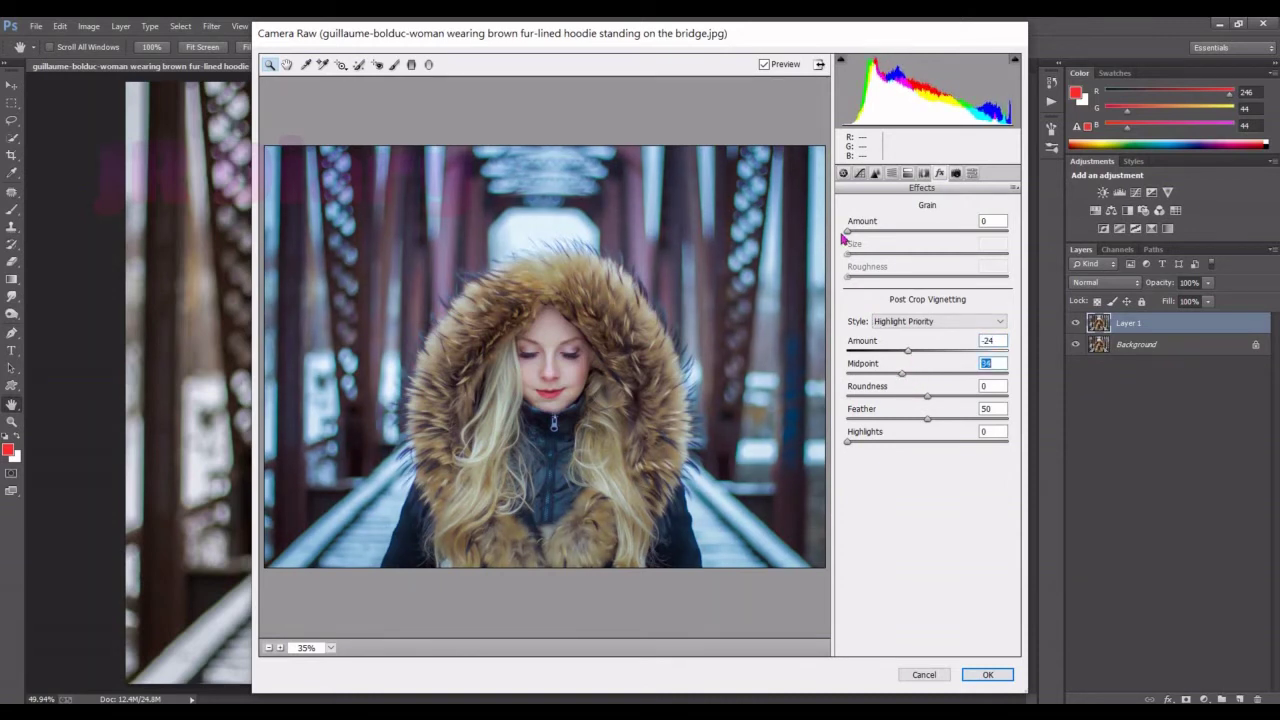
Set the parametric tone curve to Highlights +3, Lights +23 and Darks -8.
click(860, 173)
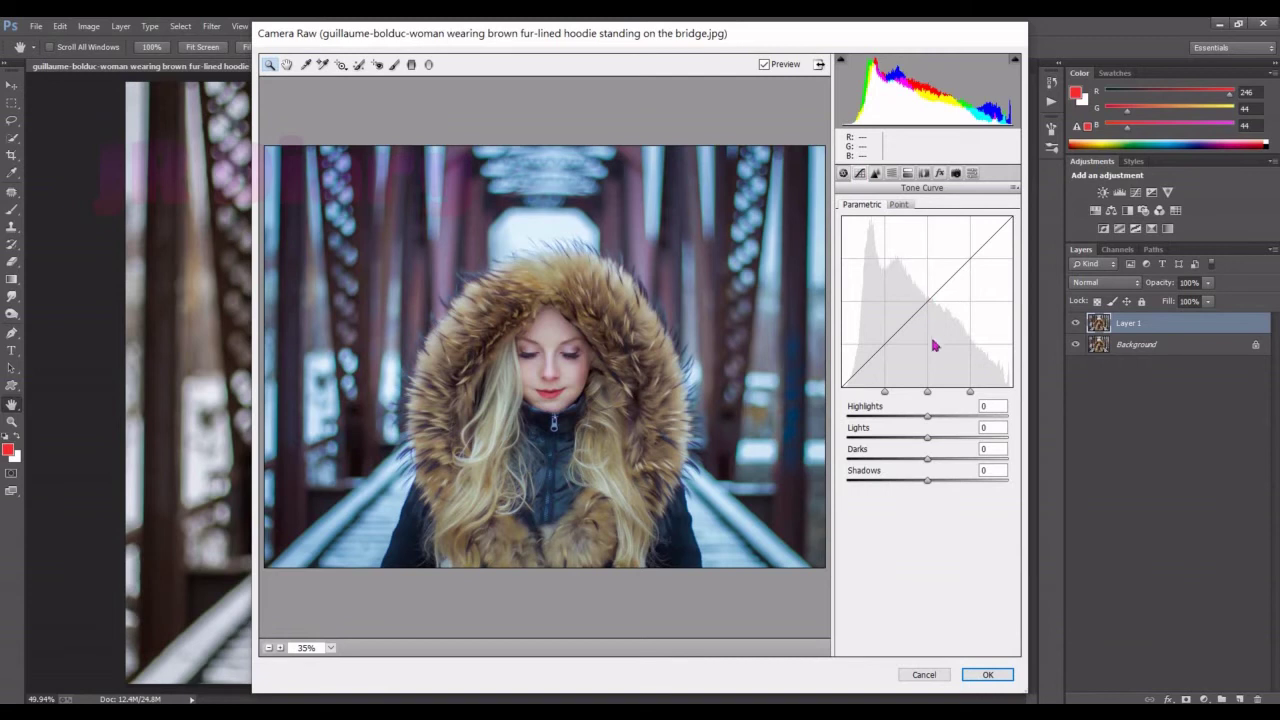
mouse_move(929, 418)
mouse_down()
mouse_move(952, 443)
mouse_move(918, 464)
mouse_move(922, 485)
mouse_up()
click(926, 484)
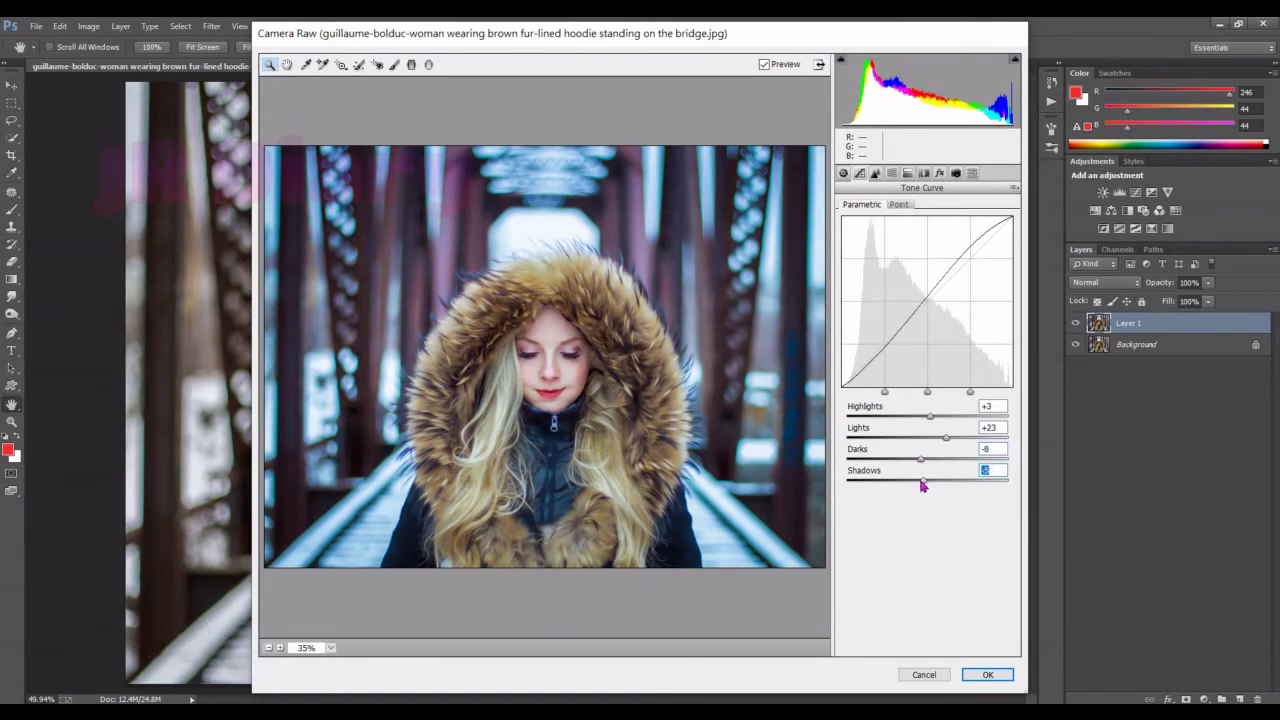
click(843, 173)
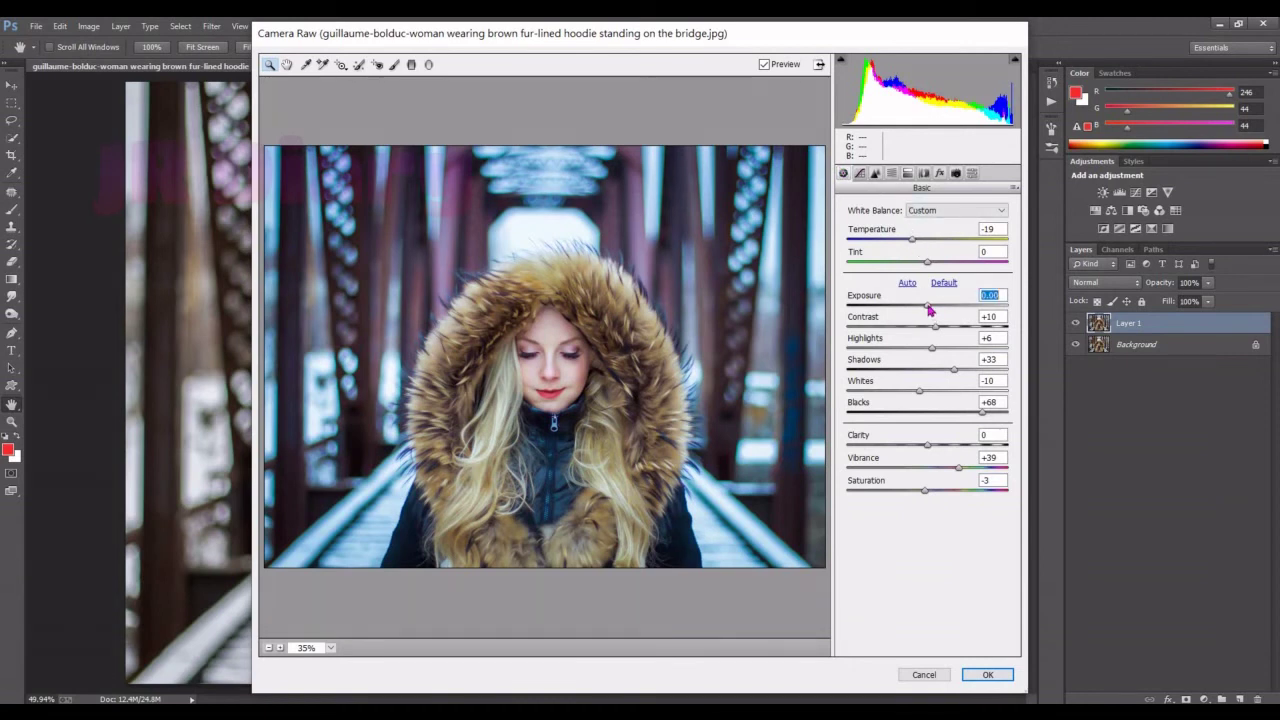
Set Exposure +0.05, Contrast +2 and Clarity -13, then apply the Camera Raw grade to Layer 1.
drag(928, 311, 929, 311)
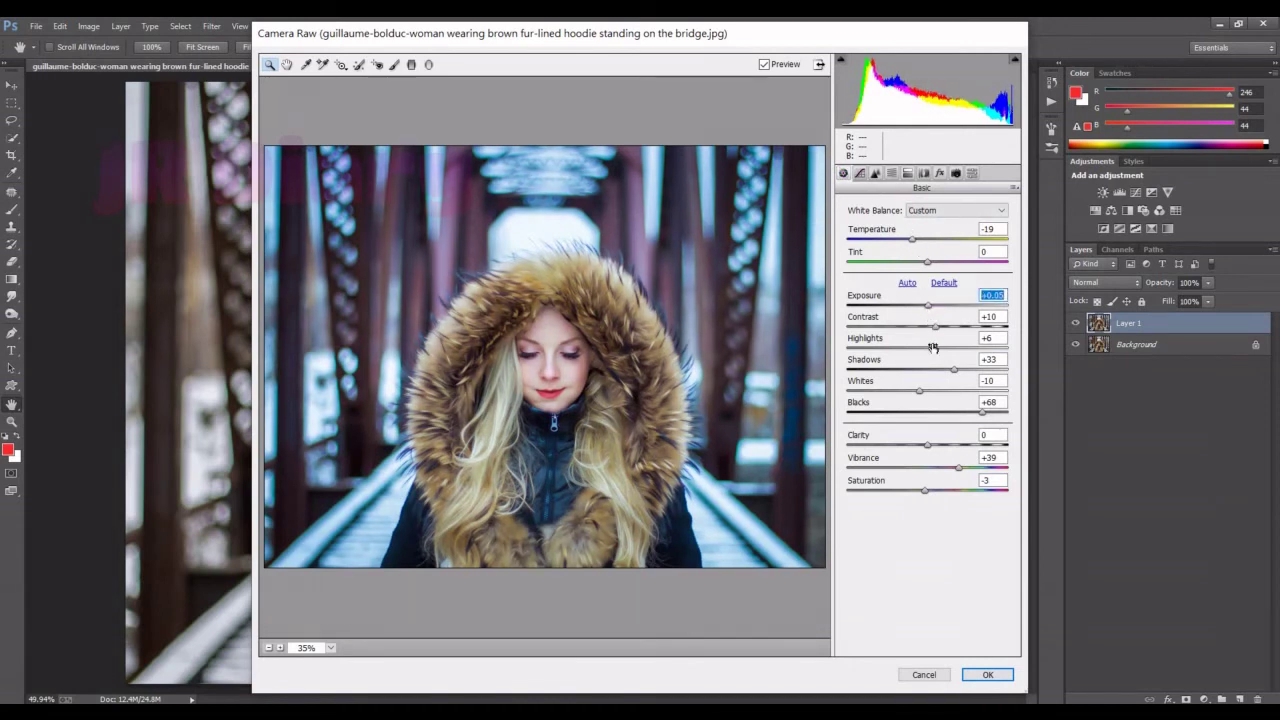
click(935, 331)
drag(935, 331, 926, 333)
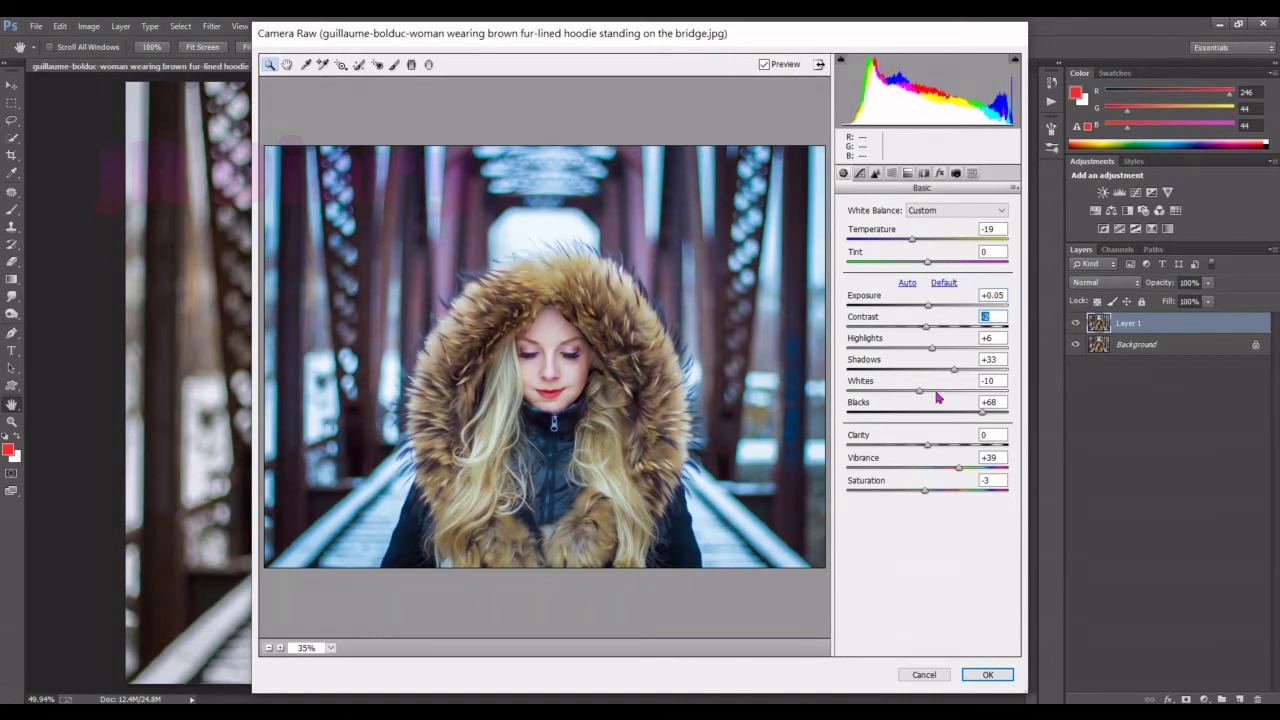
drag(934, 447, 918, 450)
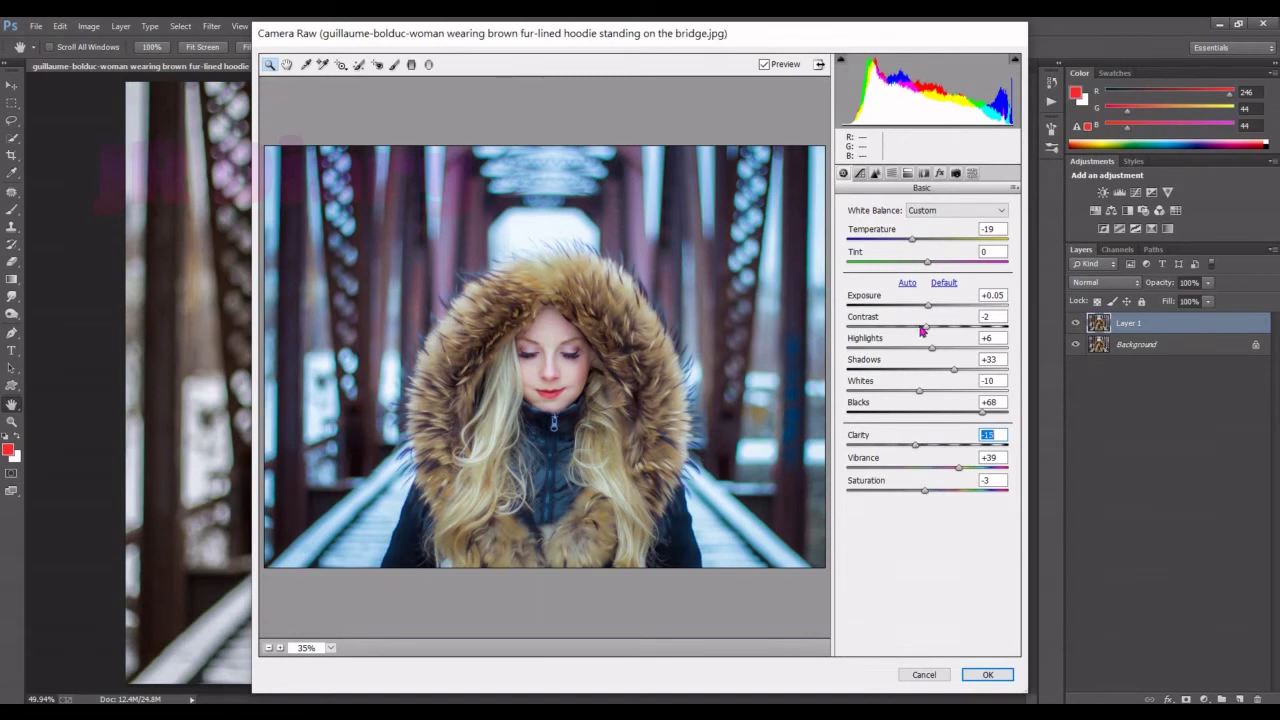
drag(927, 332, 931, 332)
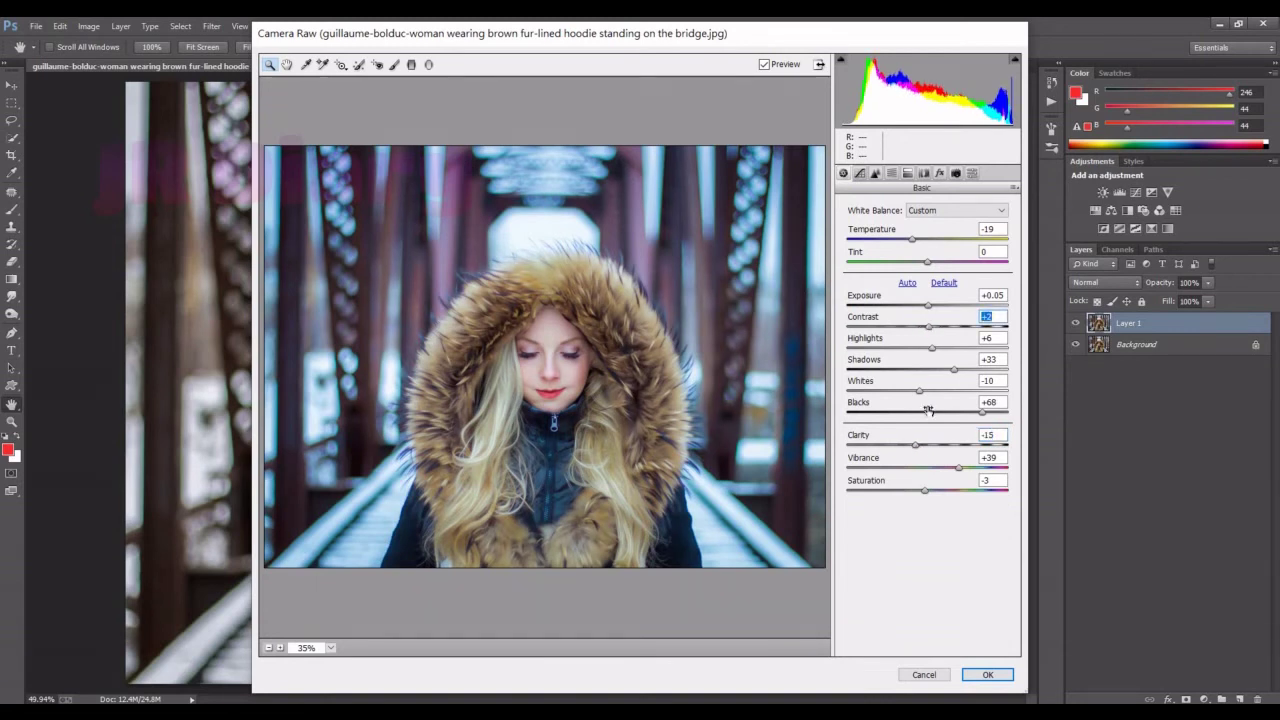
click(918, 450)
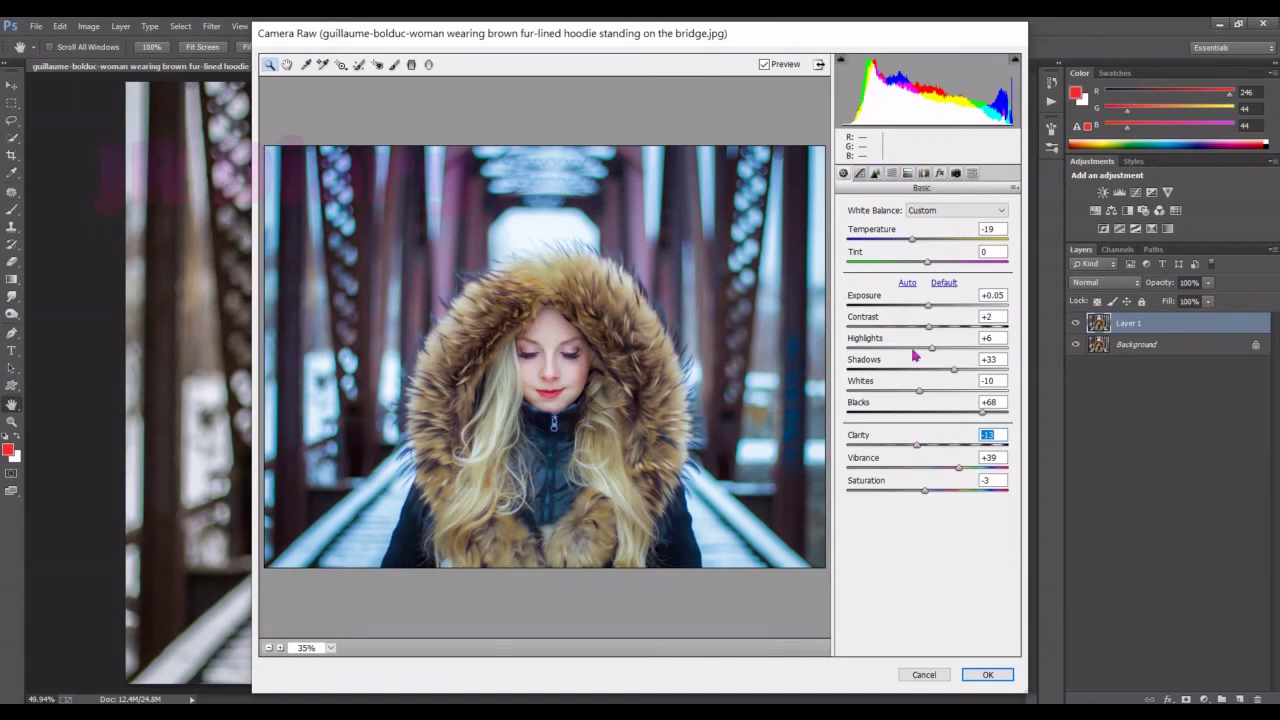
click(987, 675)
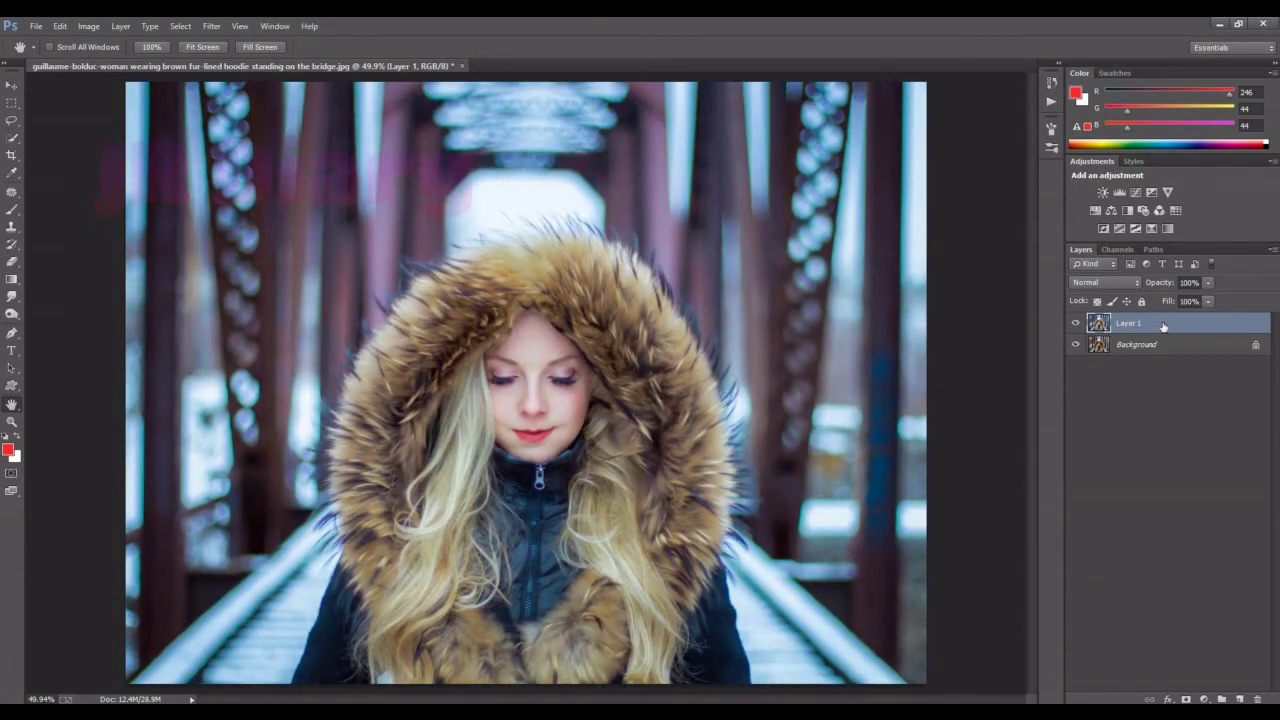
Stamp a merged copy as Layer 2 and blur it with a 7.2-pixel Gaussian Blur.
key(ctrl+shift+alt+e)
click(180, 26)
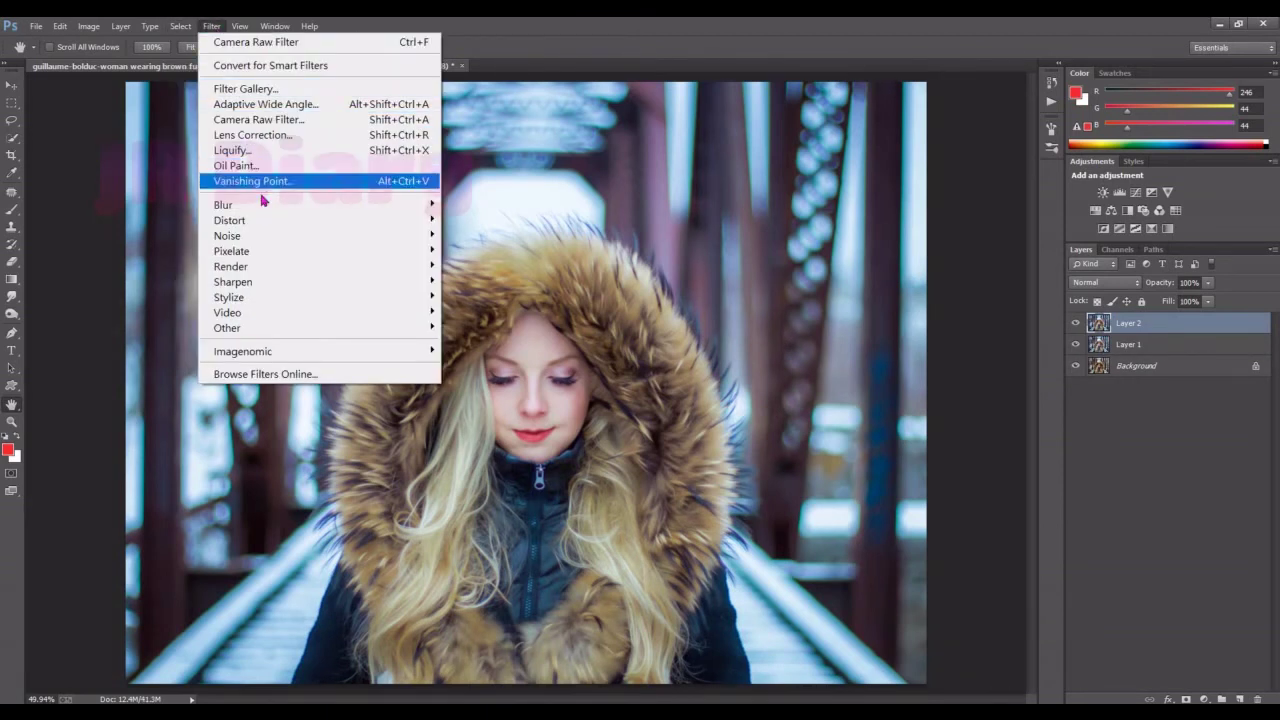
mouse_move(223, 205)
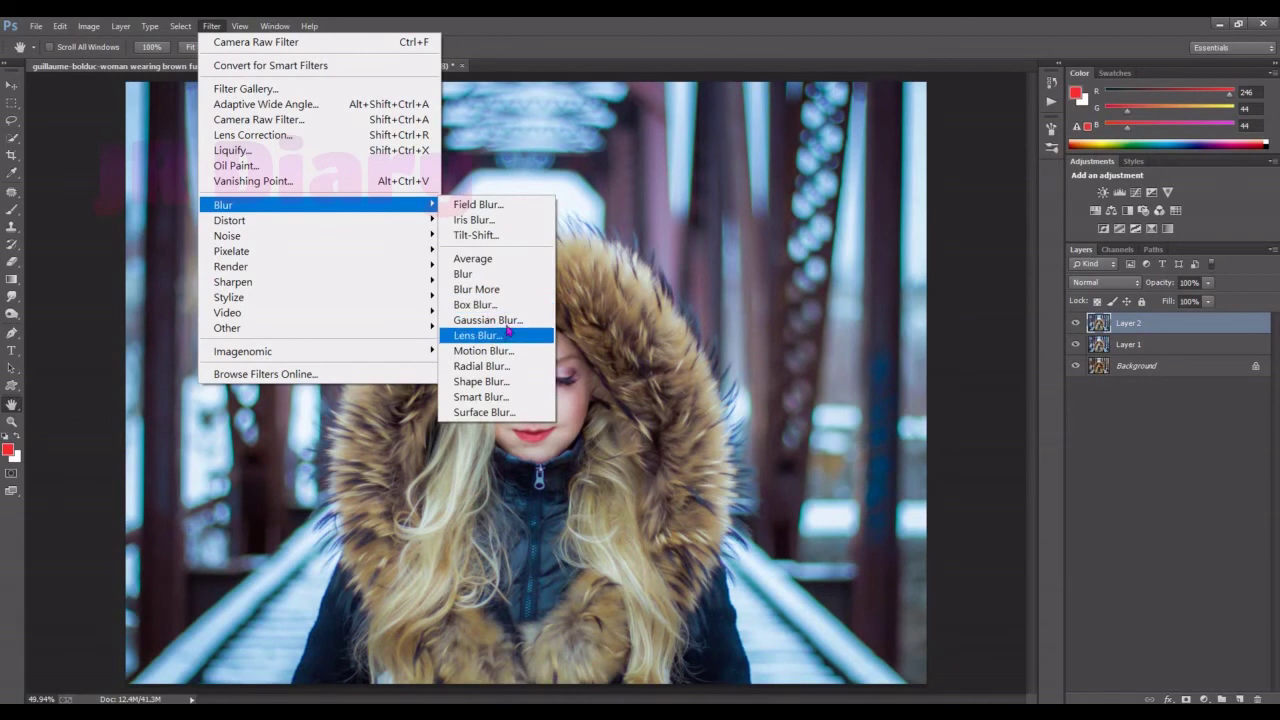
click(488, 320)
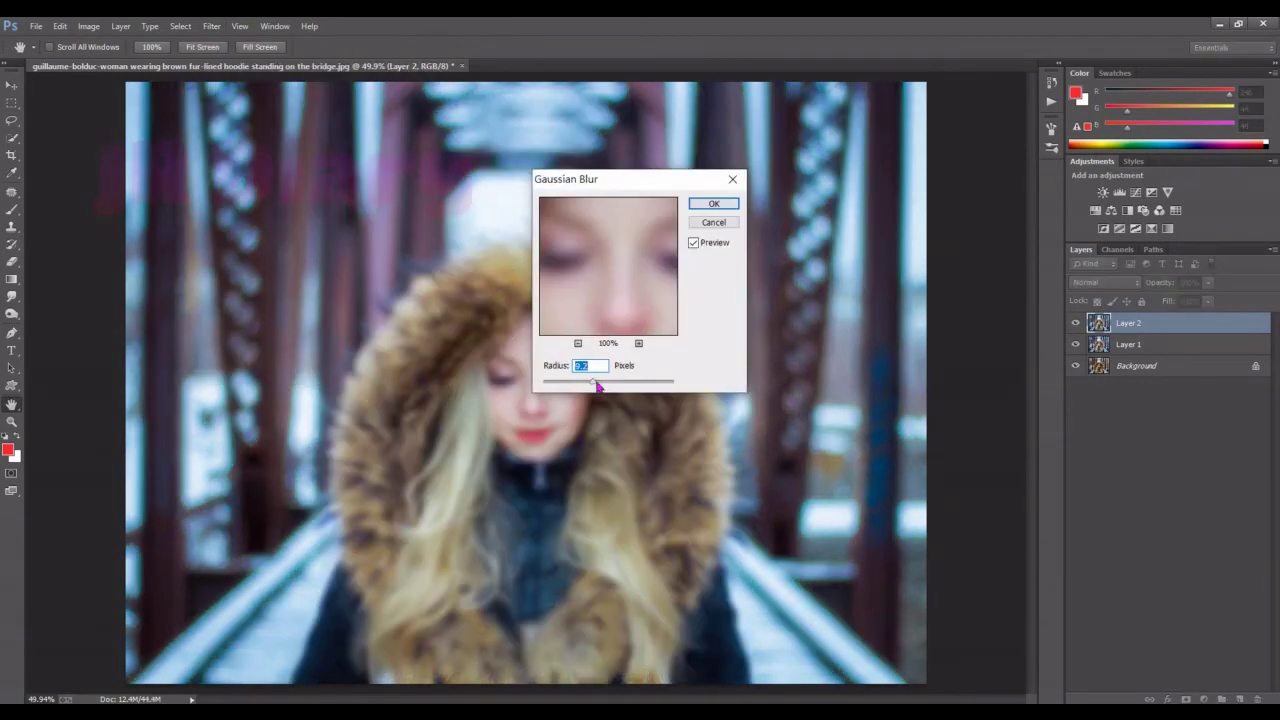
drag(594, 384, 588, 386)
click(714, 206)
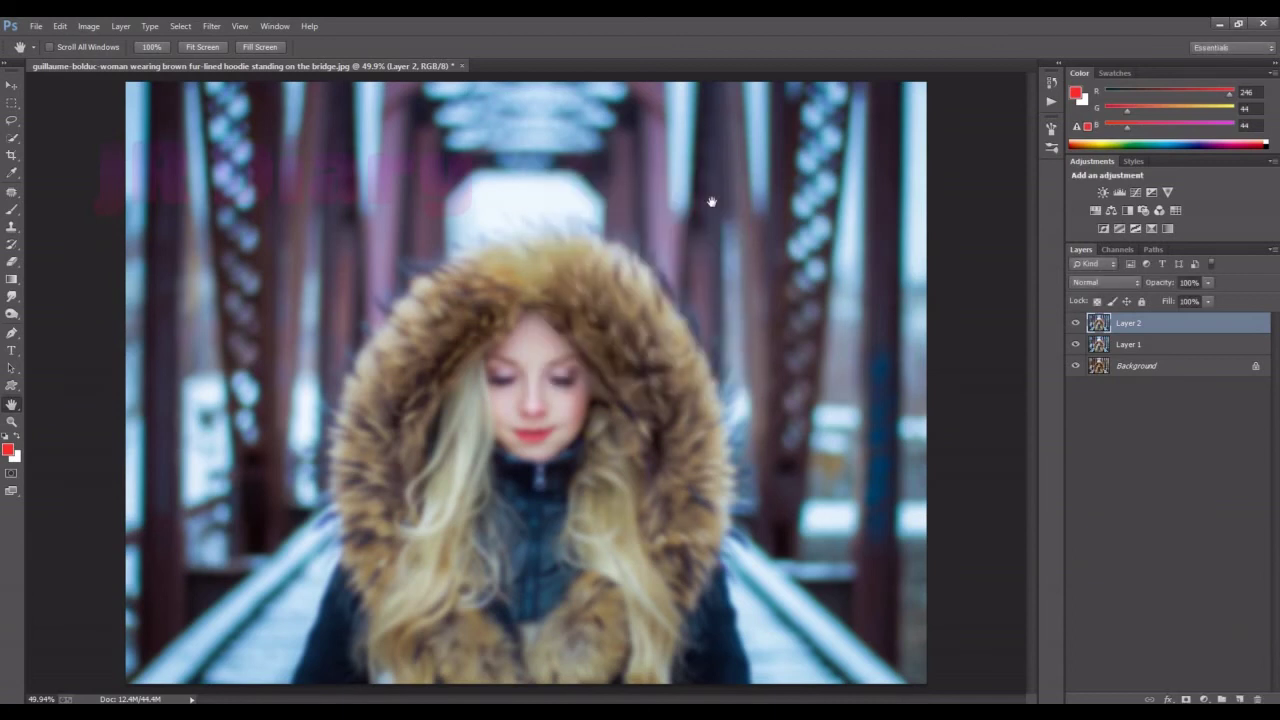
click(1107, 284)
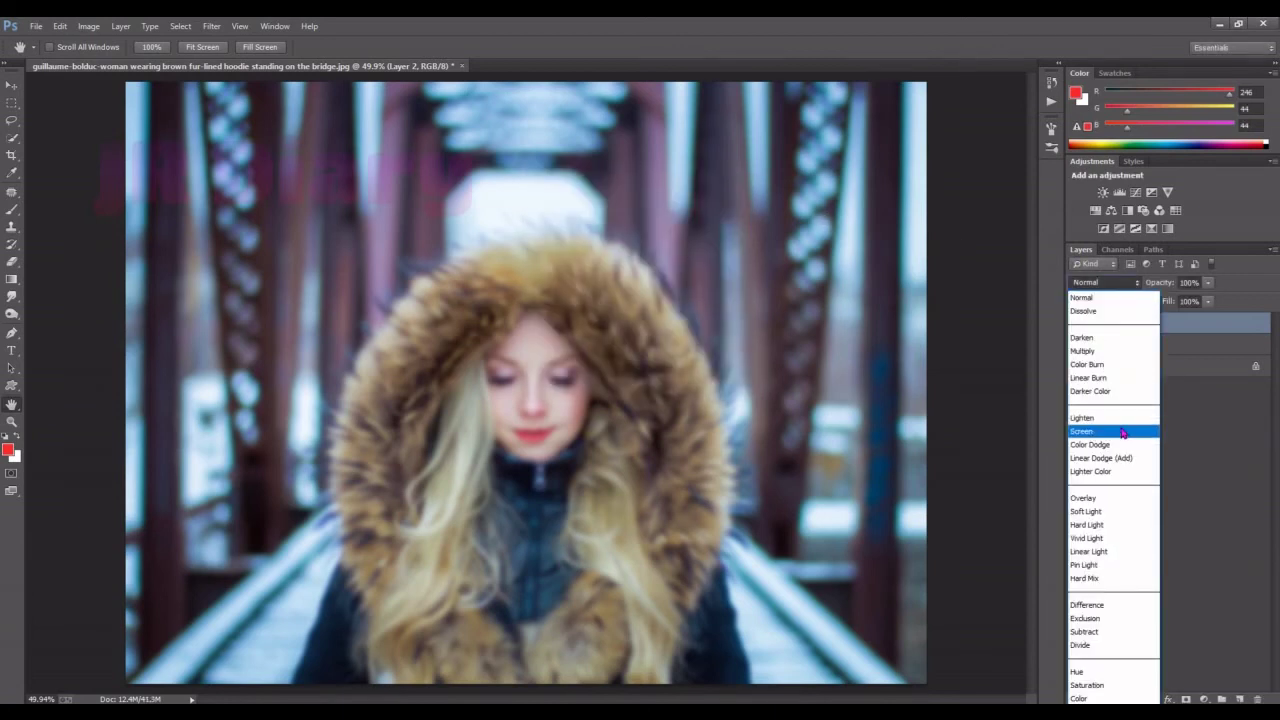
Set Layer 2 to Screen blending at 55% opacity and add a layer mask.
click(1123, 433)
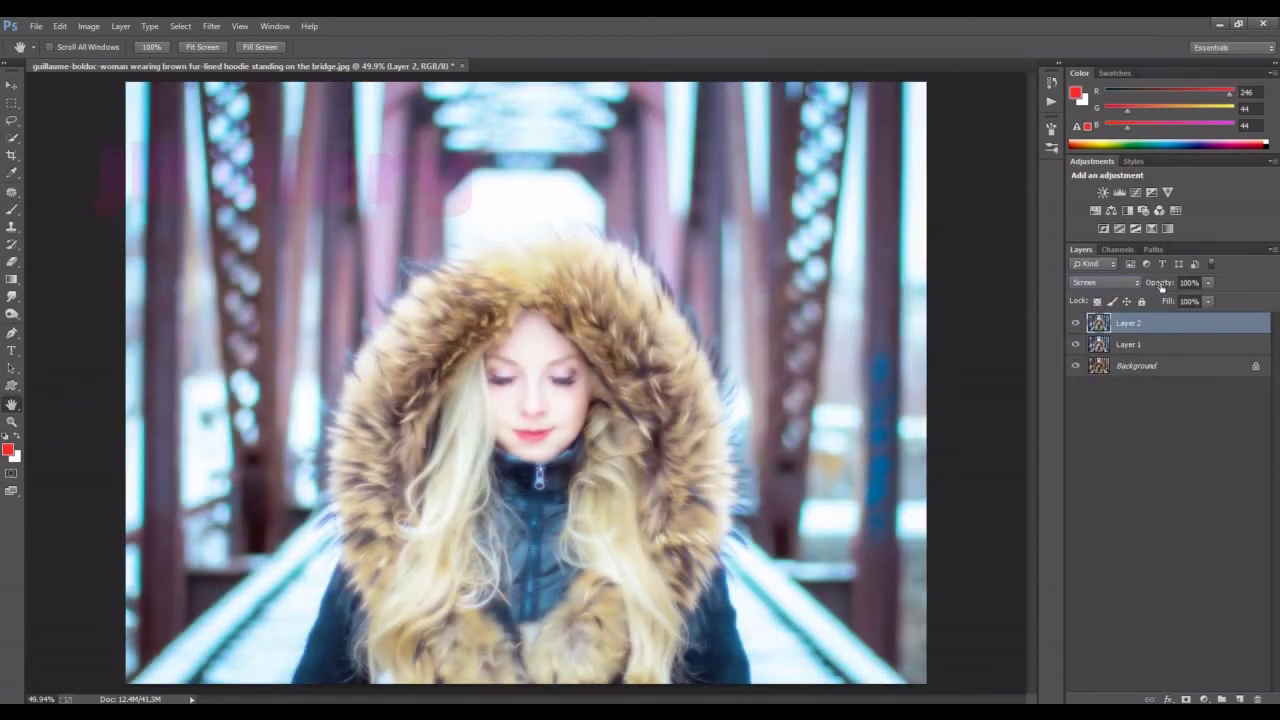
drag(1160, 287, 1132, 287)
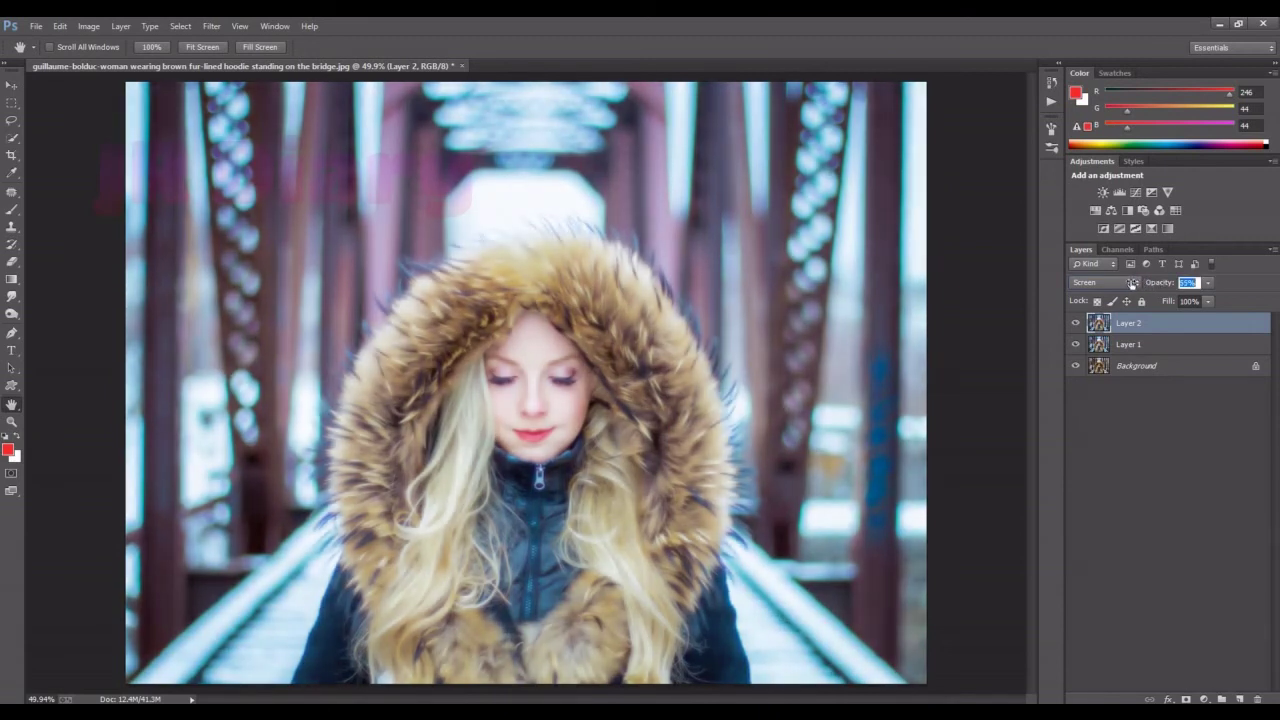
click(1186, 699)
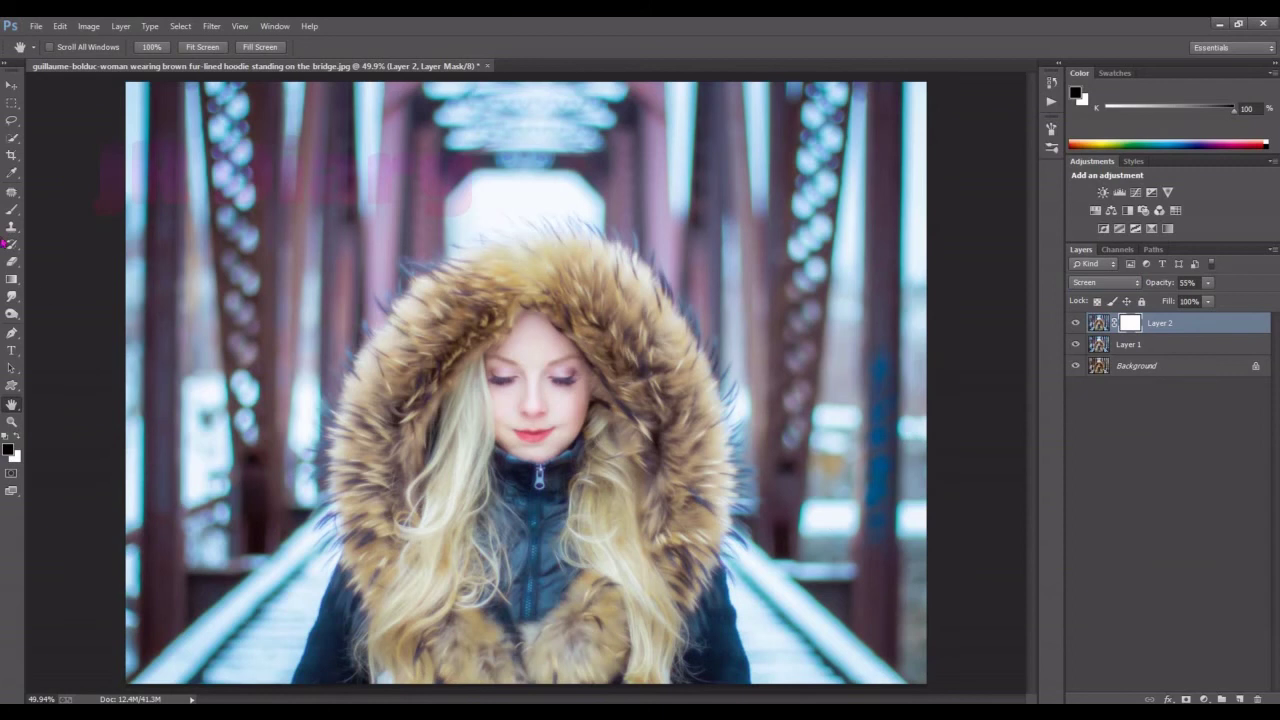
Paint the glow off the face and hair with a brush at 34% opacity.
click(11, 209)
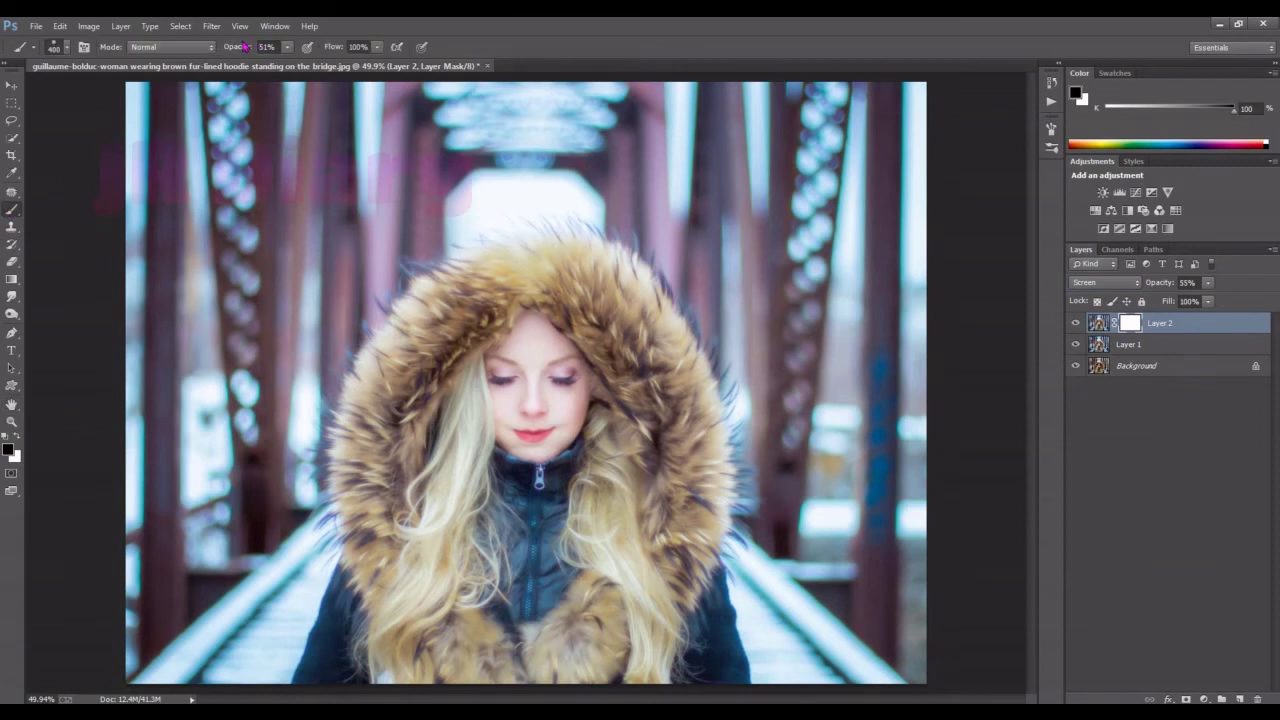
drag(241, 47, 224, 47)
click(518, 400)
click(470, 570)
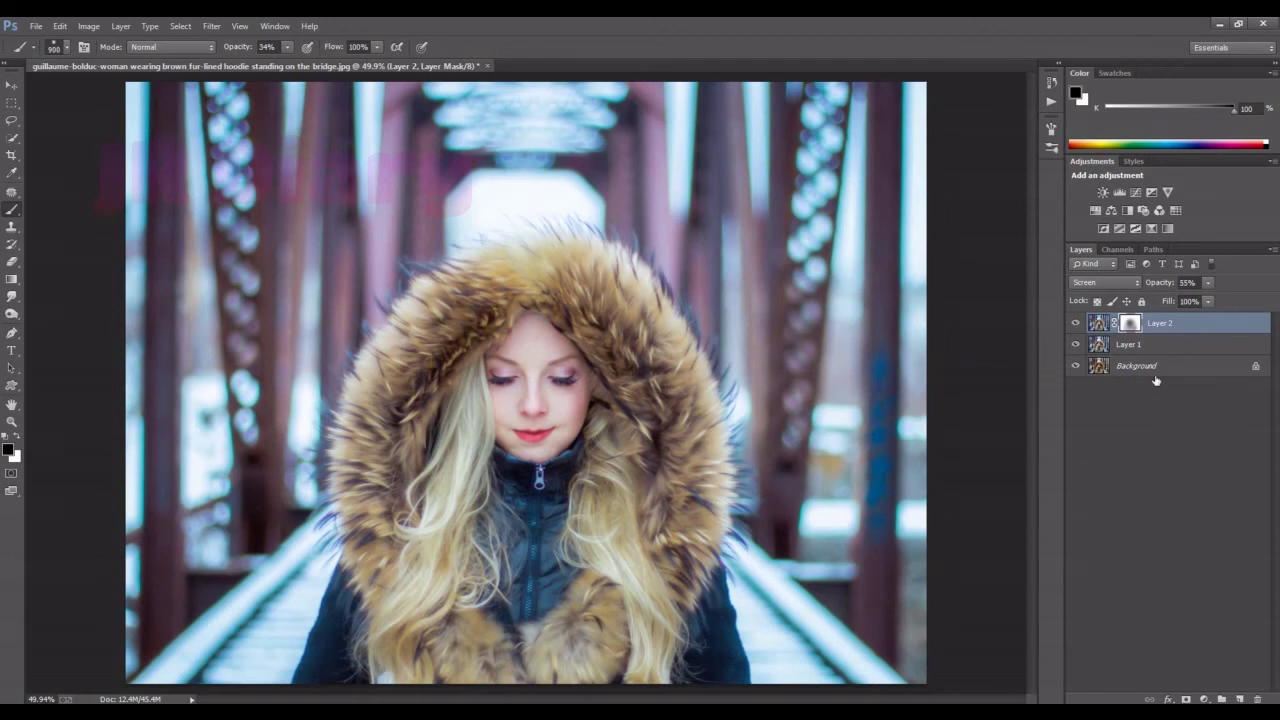
Stamp the visible result and merge Layers 1–3 into a single Layer 3.
key(ctrl+shift+alt+e)
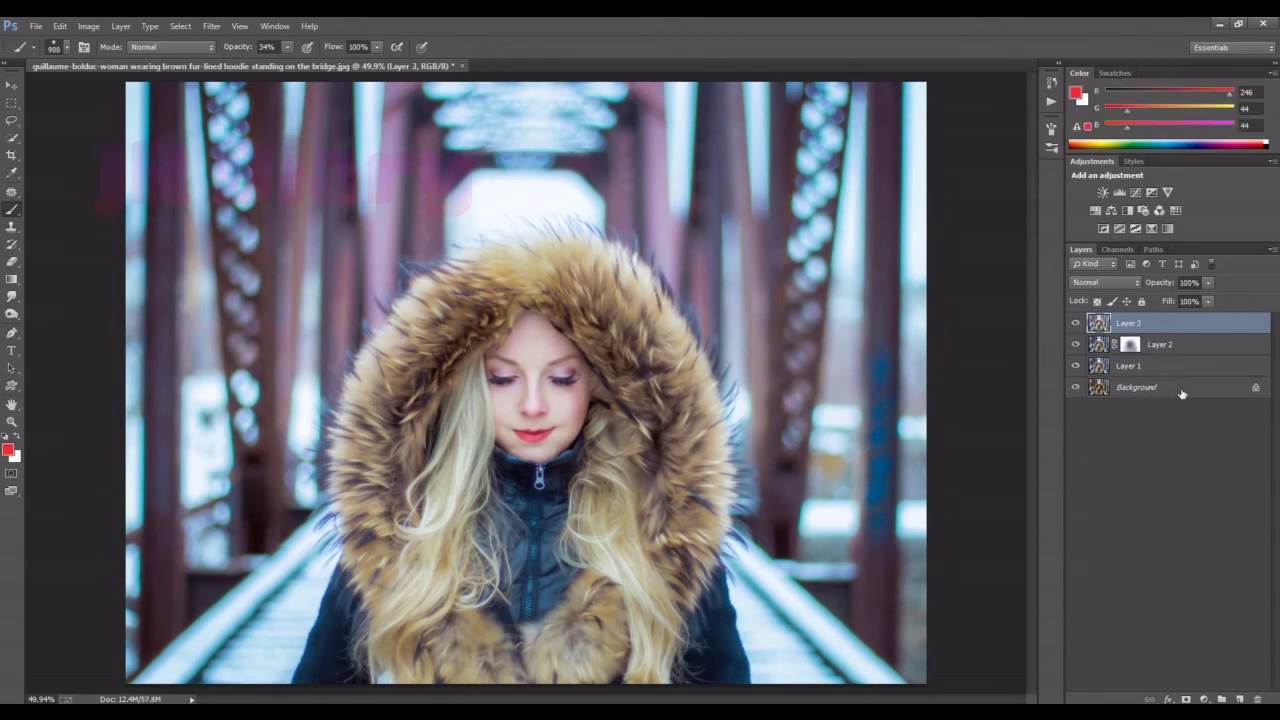
click(1078, 325)
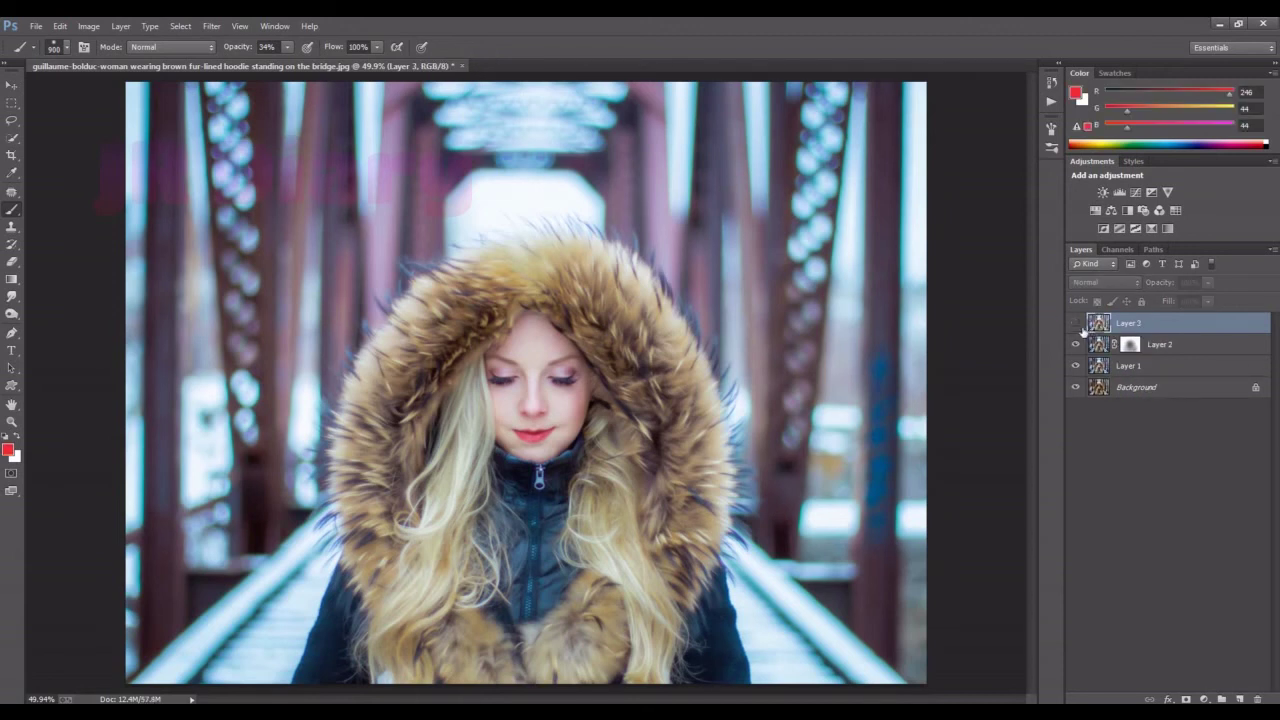
shift+click(1148, 372)
right_click(1148, 373)
click(1100, 530)
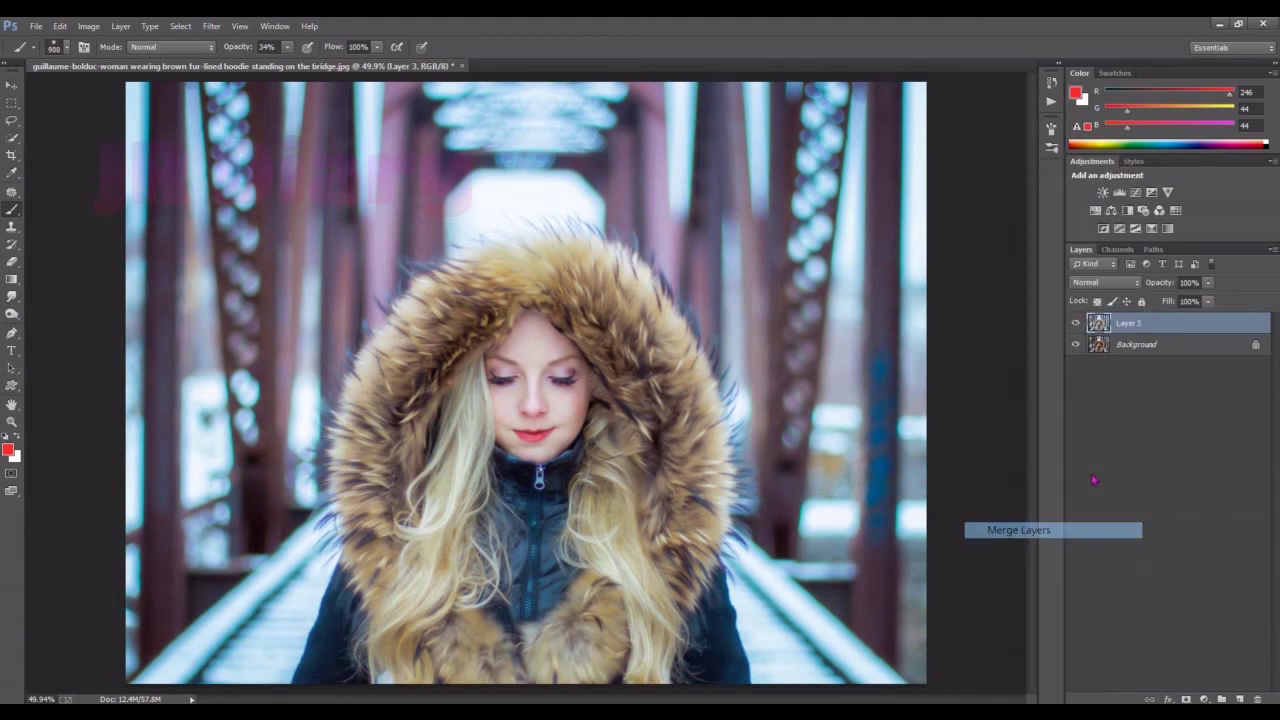
Toggle Layer 3's visibility to compare the graded image with the original.
click(1075, 323)
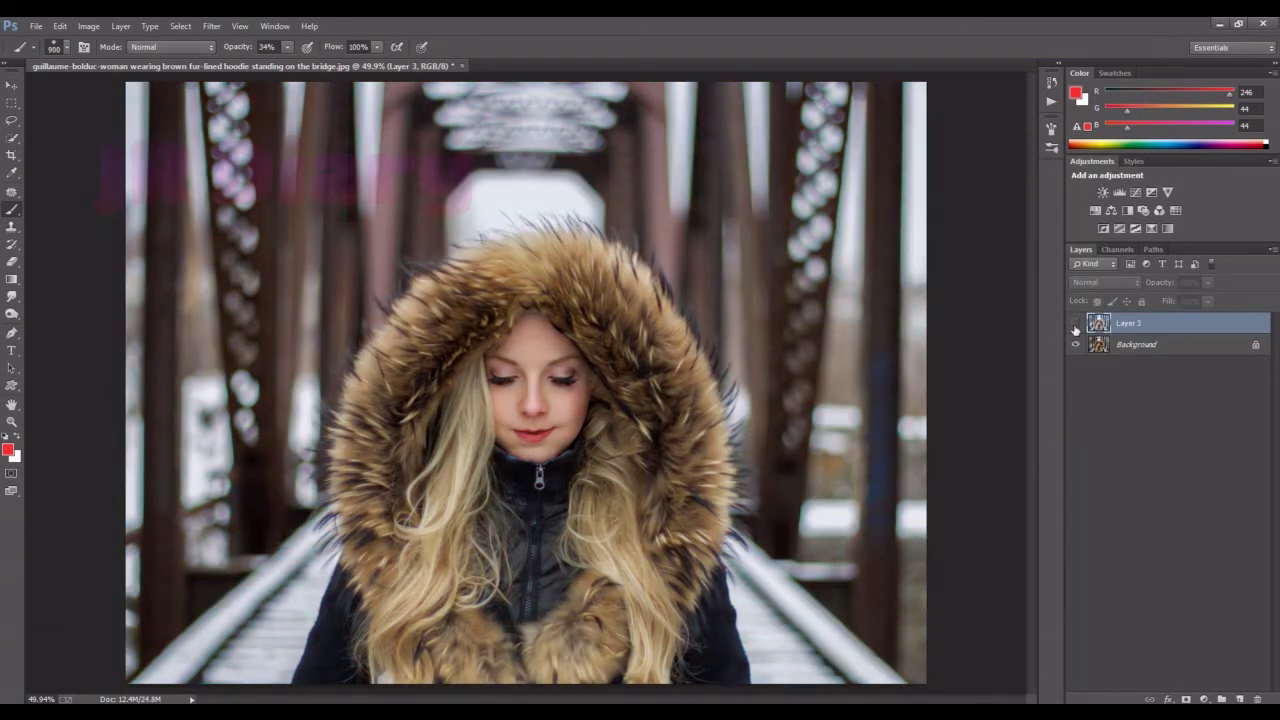
click(1076, 324)
click(1076, 324)
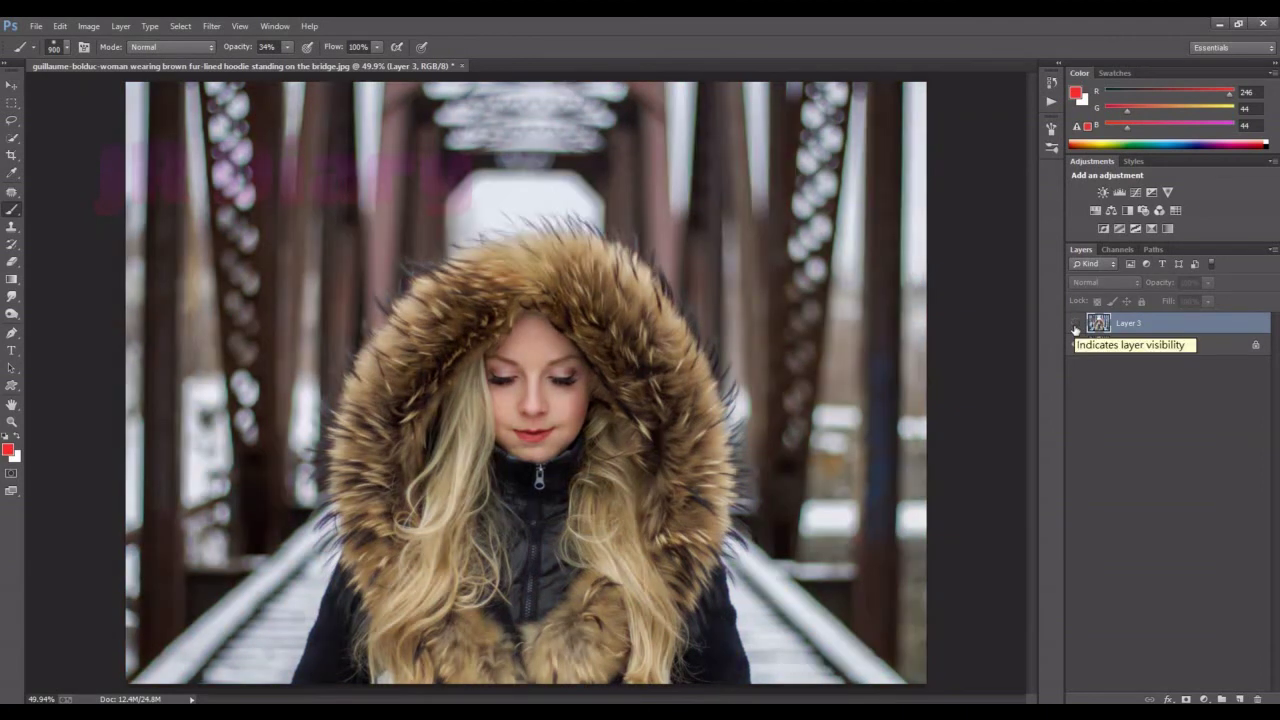
click(1076, 324)
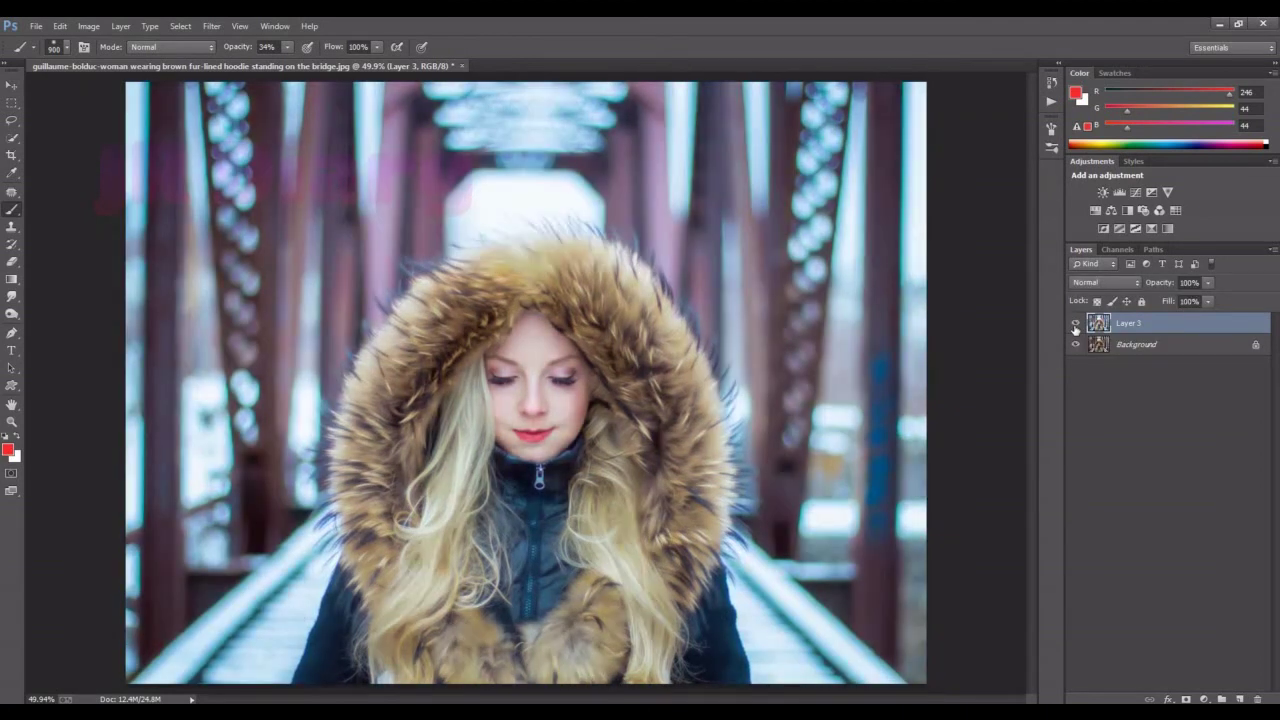
click(1075, 324)
click(1075, 324)
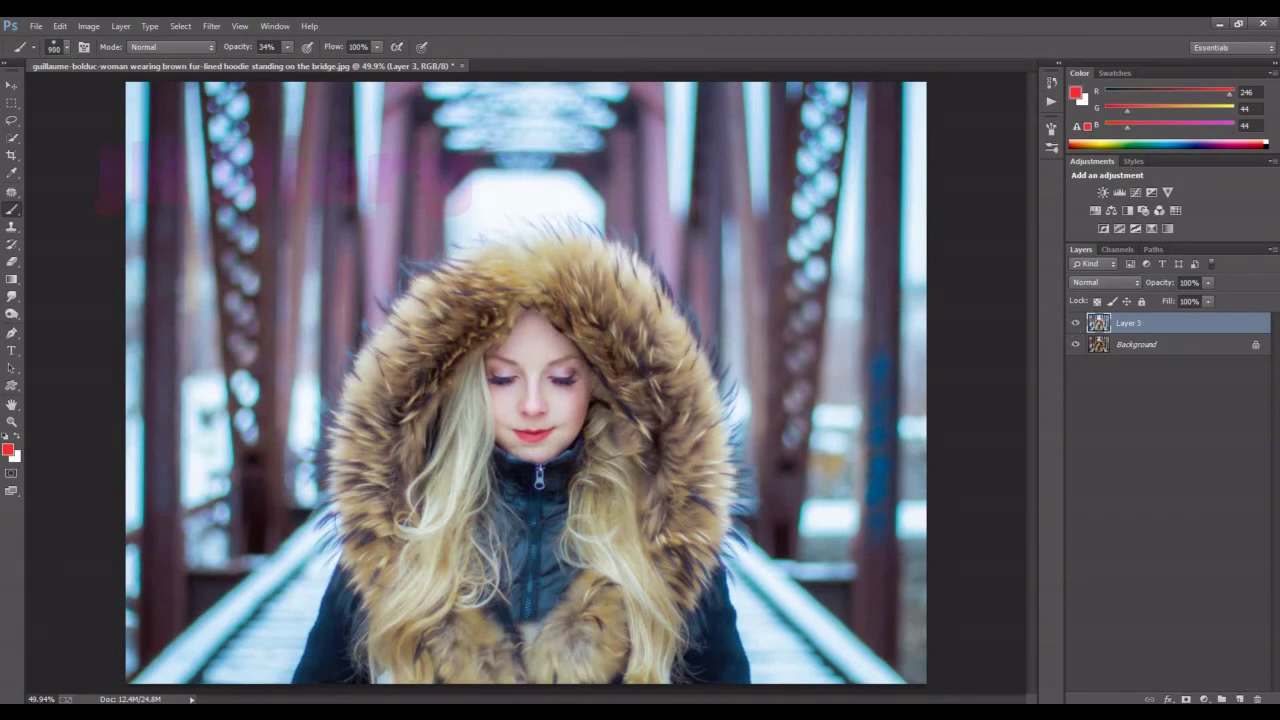